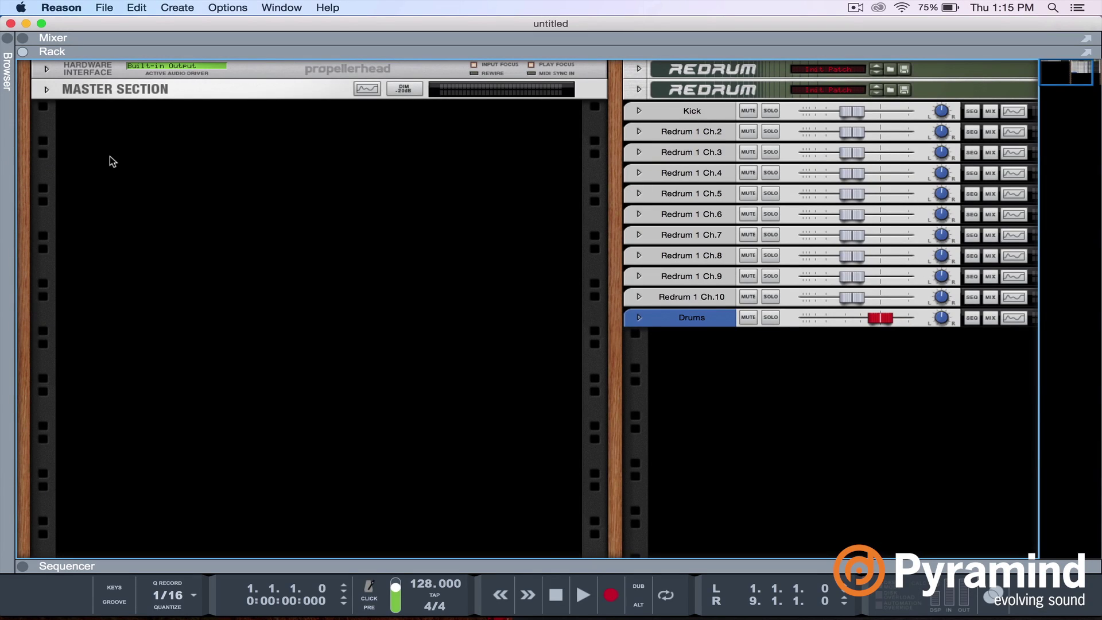
Step: Add a Thor Polysonic Synthesizer to the empty rack column and show its programmer
right_click(109, 157)
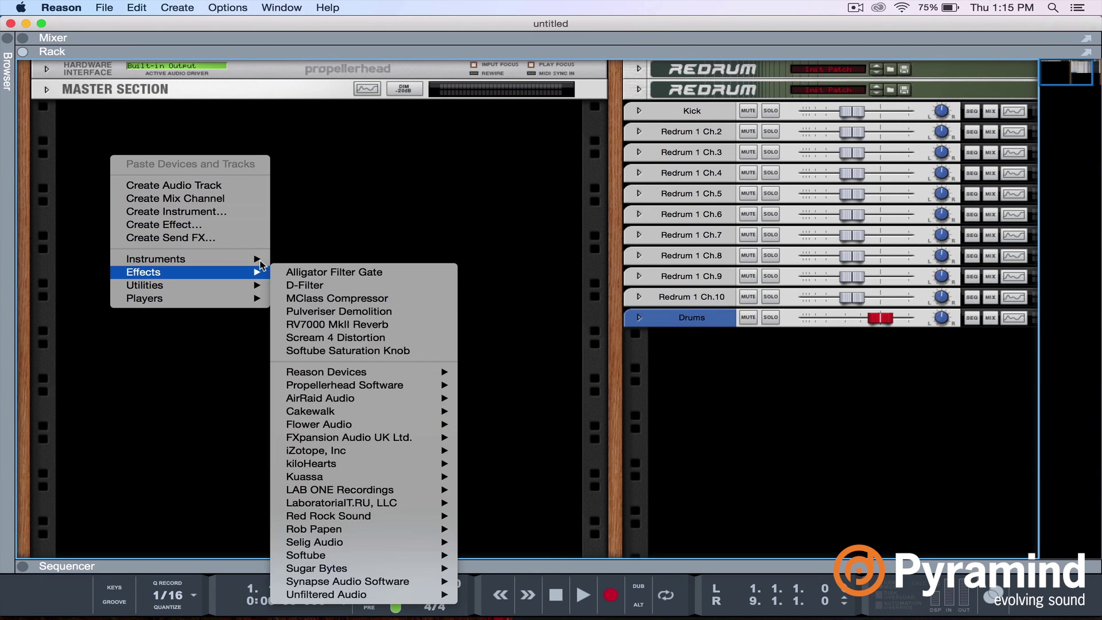
mouse_move(189, 258)
click(336, 325)
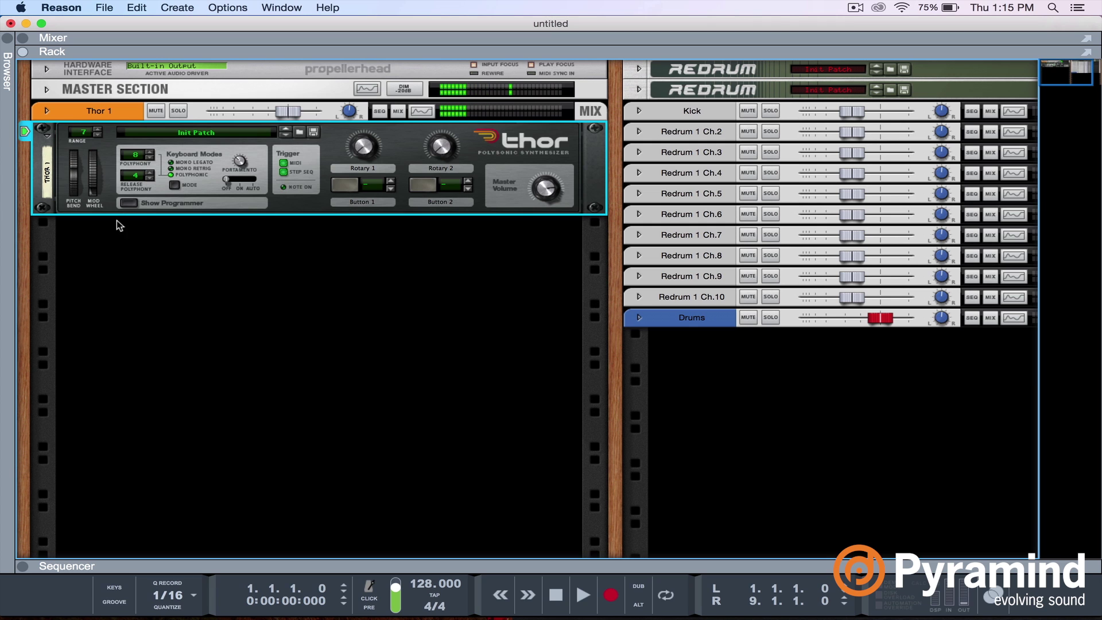
click(126, 203)
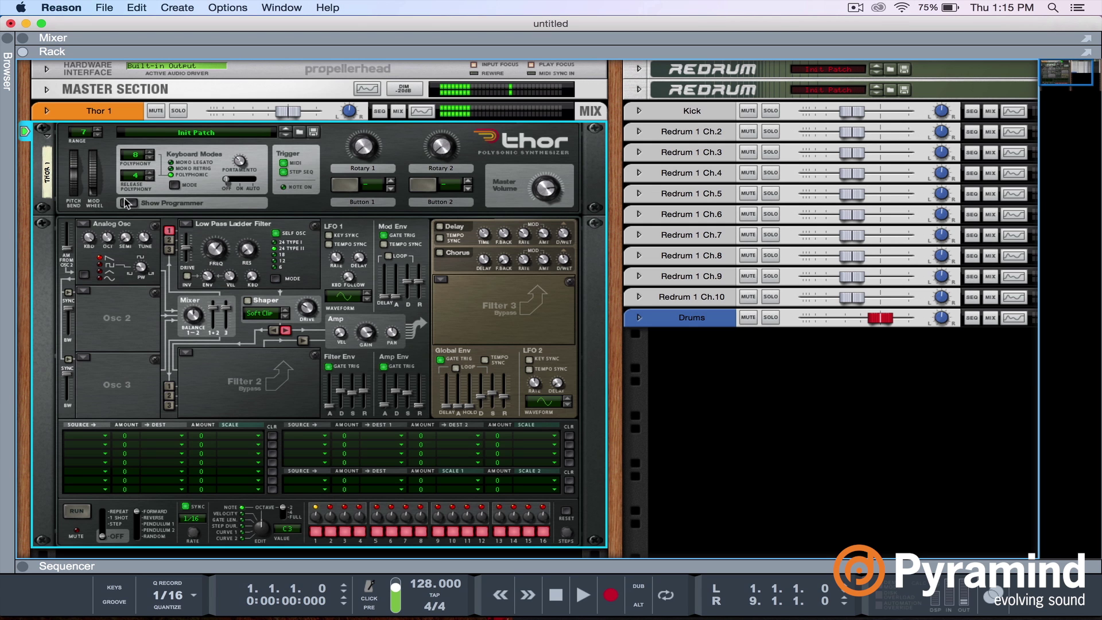
Step: Change Thor's first oscillator to a Wavetable Osc and select the Mixed Waves 2 table
mouse_move(215, 260)
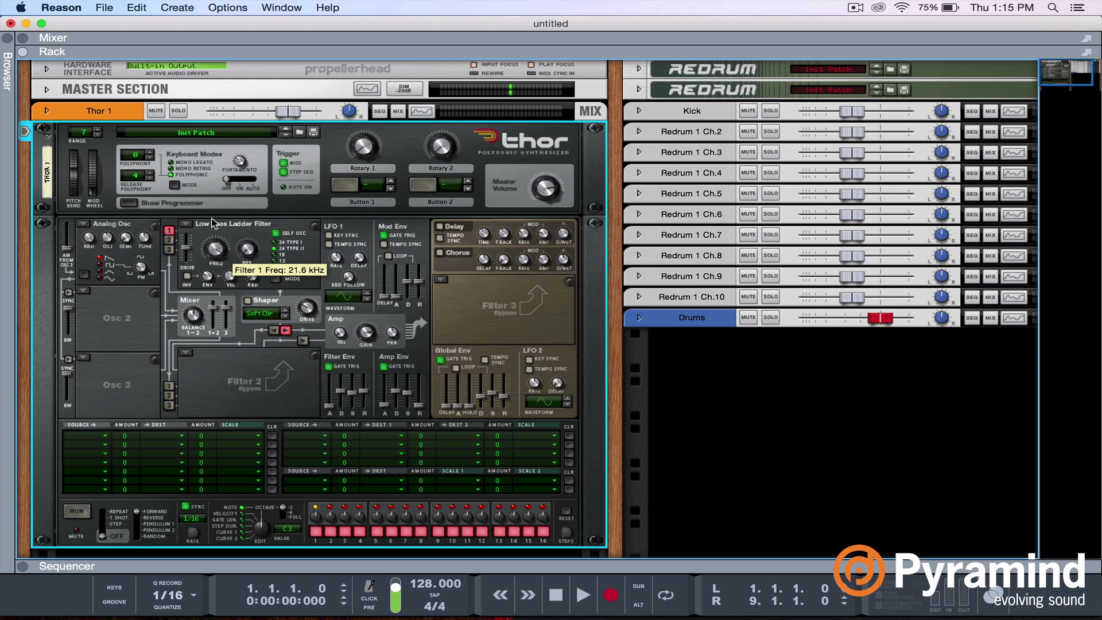
mouse_move(209, 283)
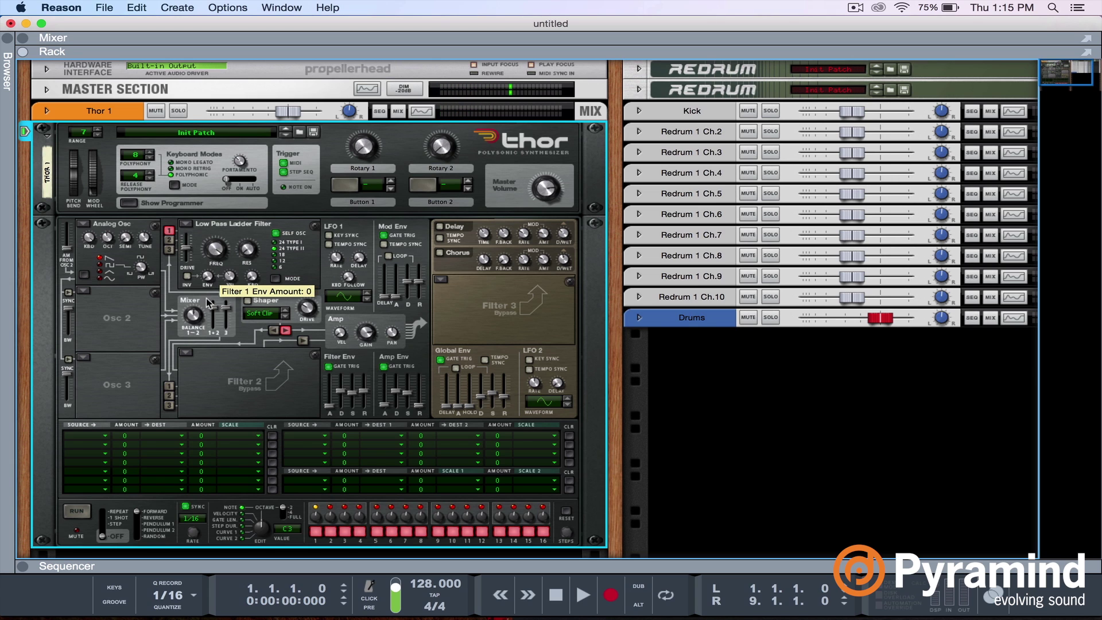
mouse_move(409, 396)
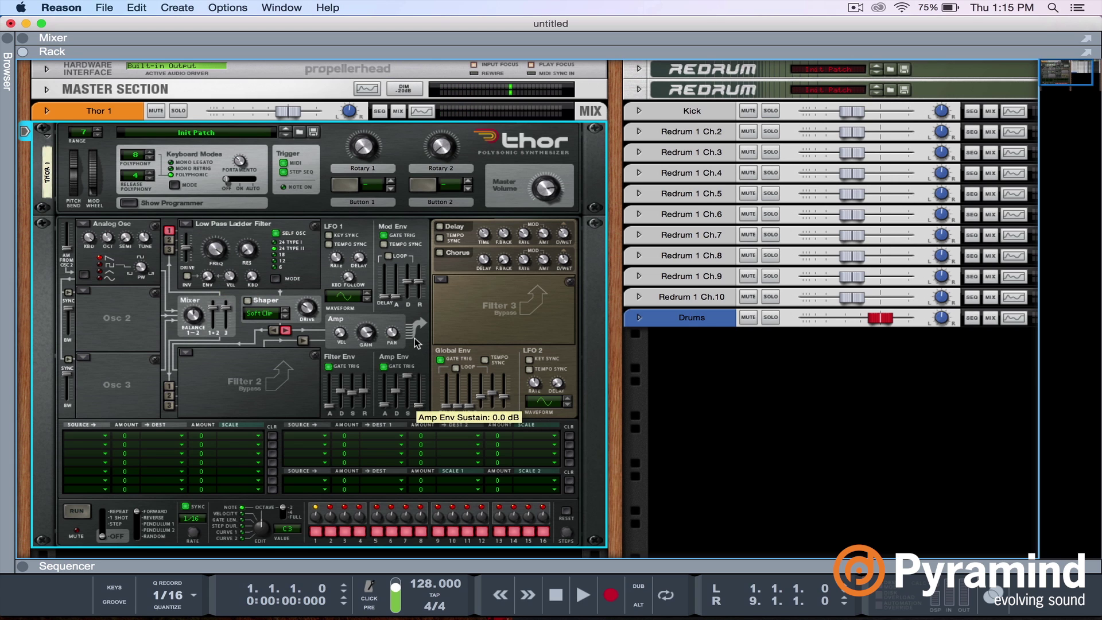
click(86, 226)
click(107, 236)
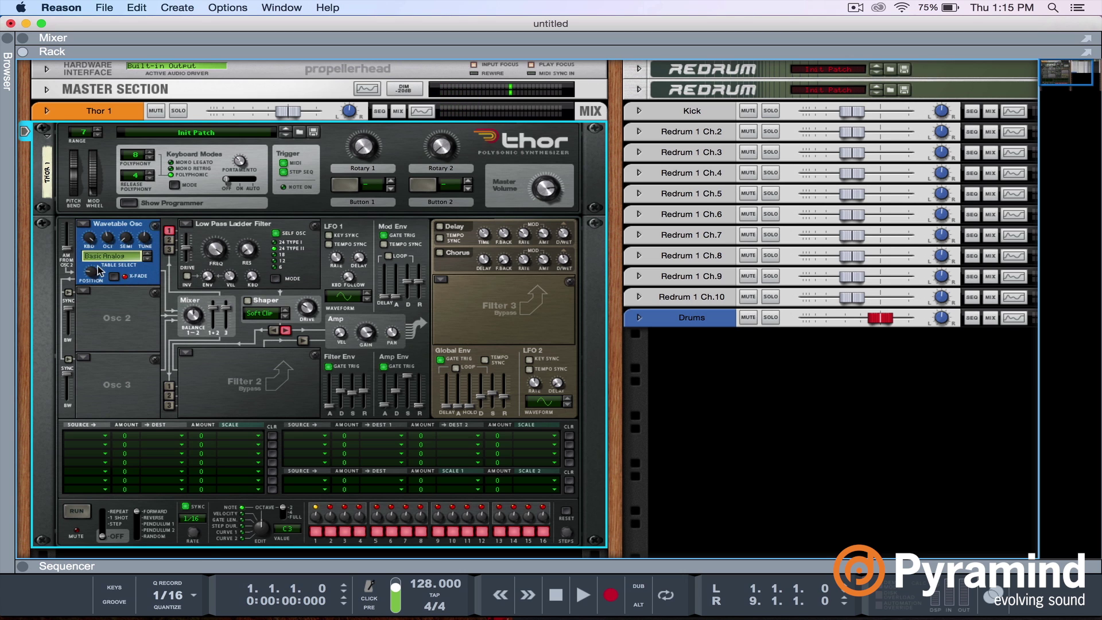
click(106, 258)
scroll(108, 279, down, 2)
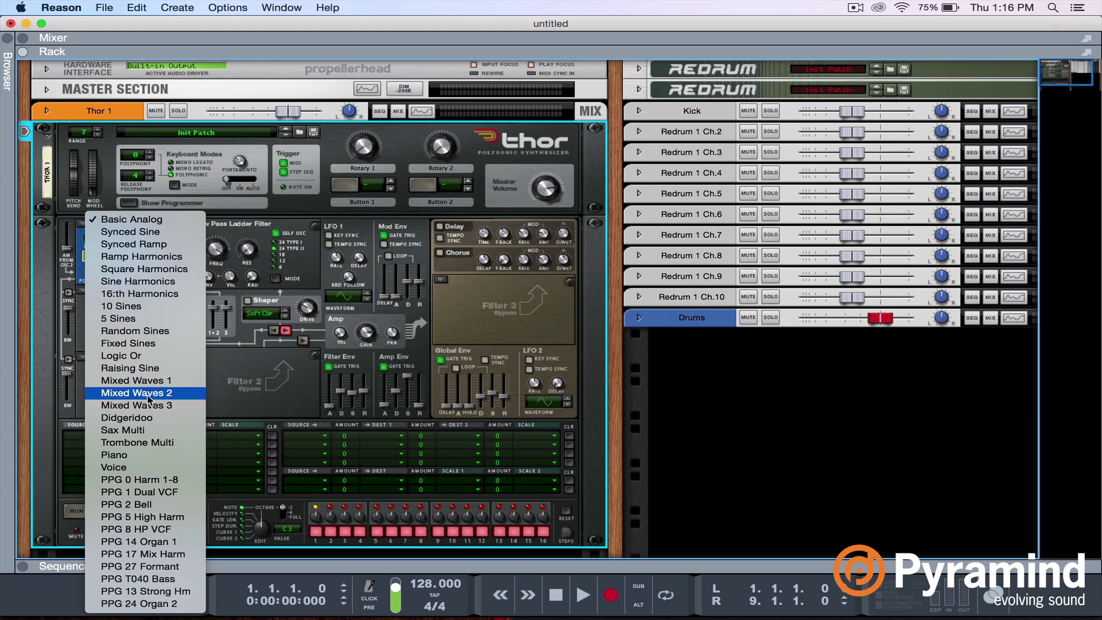
key(Escape)
Step: Create an automation lane for the wavetable oscillator's Position control
mouse_move(87, 276)
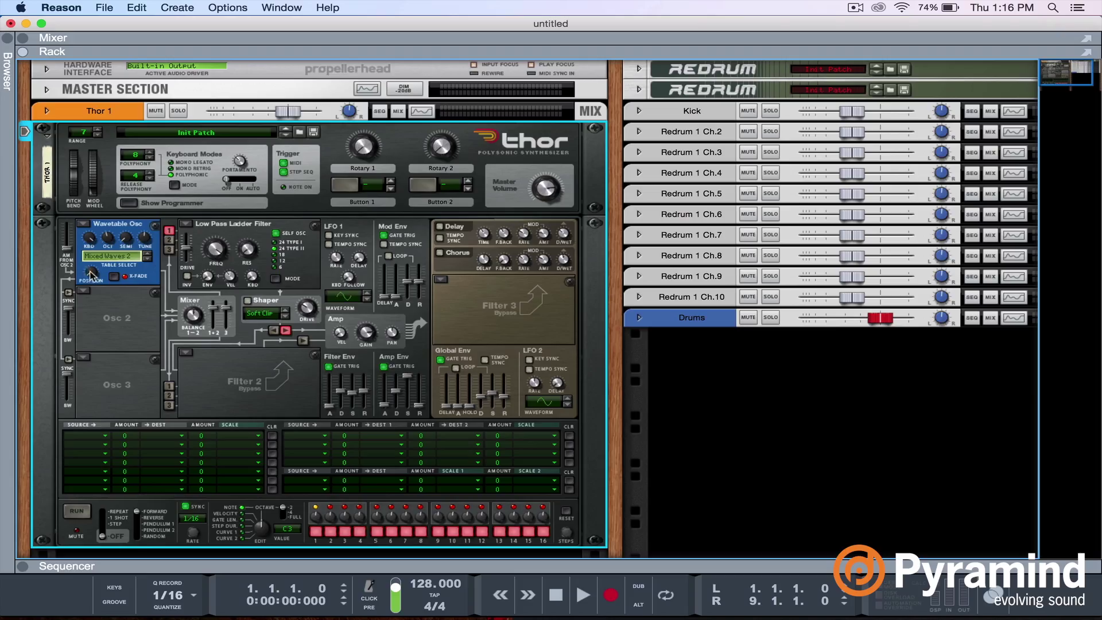
right_click(91, 273)
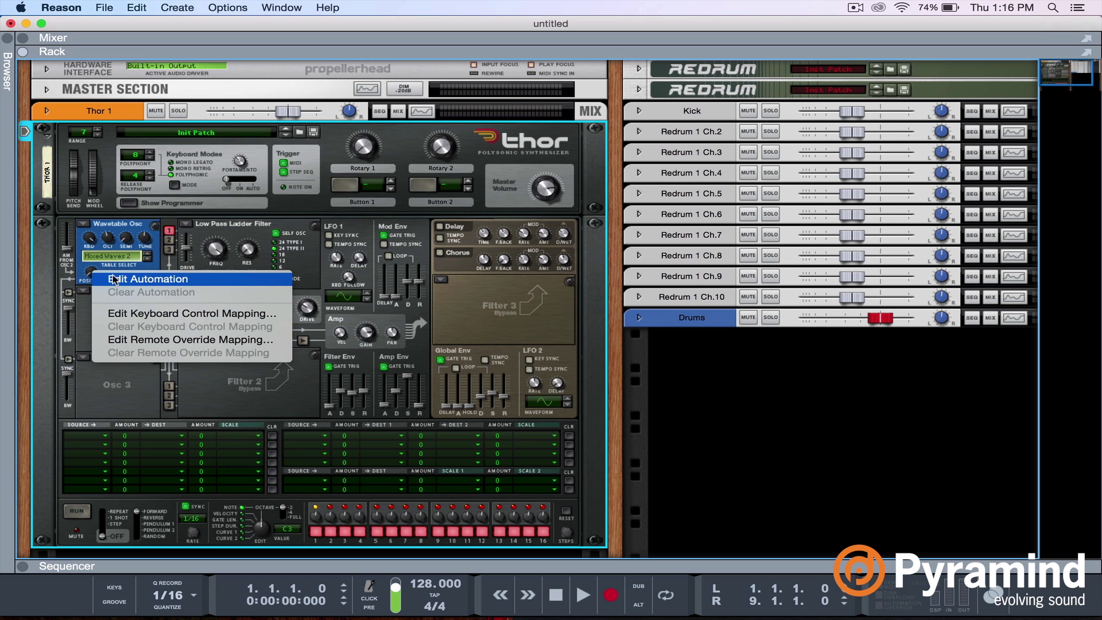
click(207, 282)
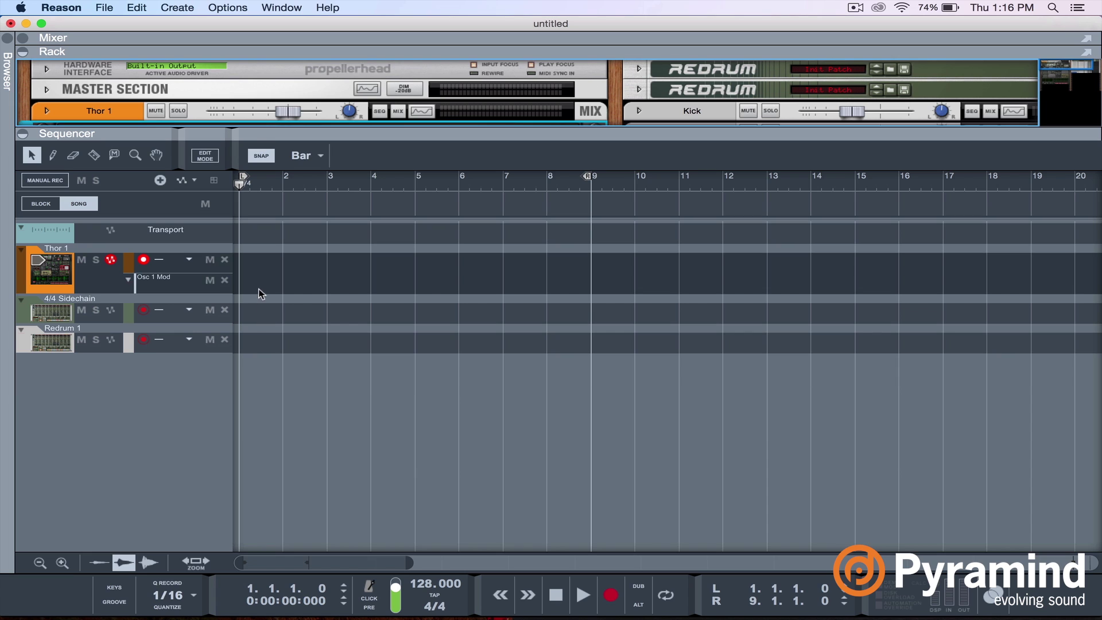
Step: Draw a one-bar automation clip at bar 1 in the Osc 1 Mod lane, ramping upward from 0 across the bar
double_click(260, 287)
double_click(269, 287)
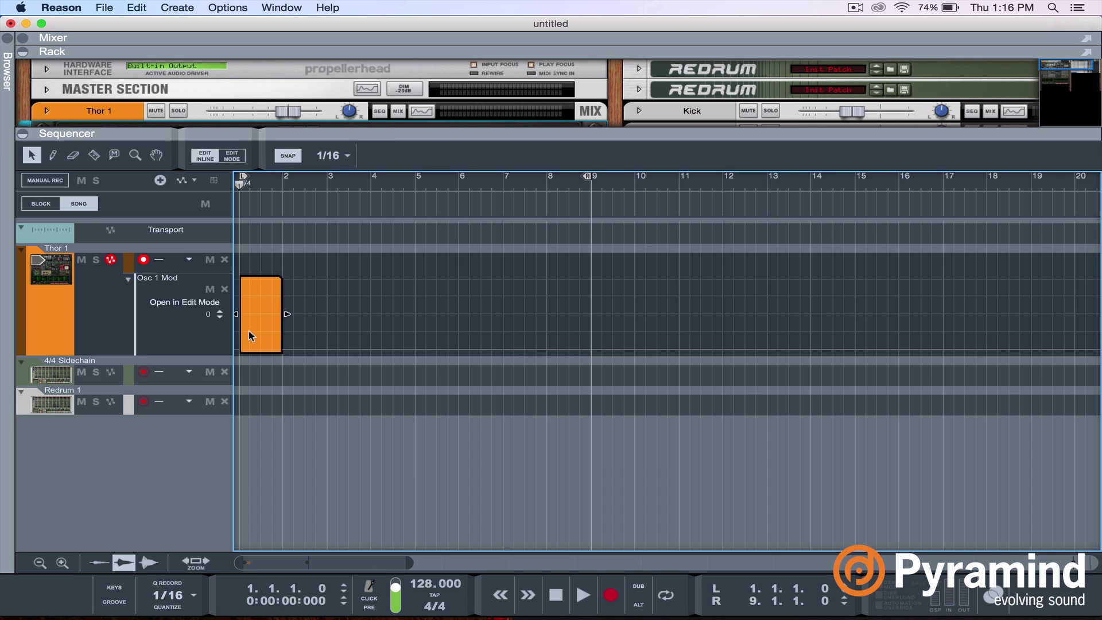
click(279, 277)
double_click(261, 268)
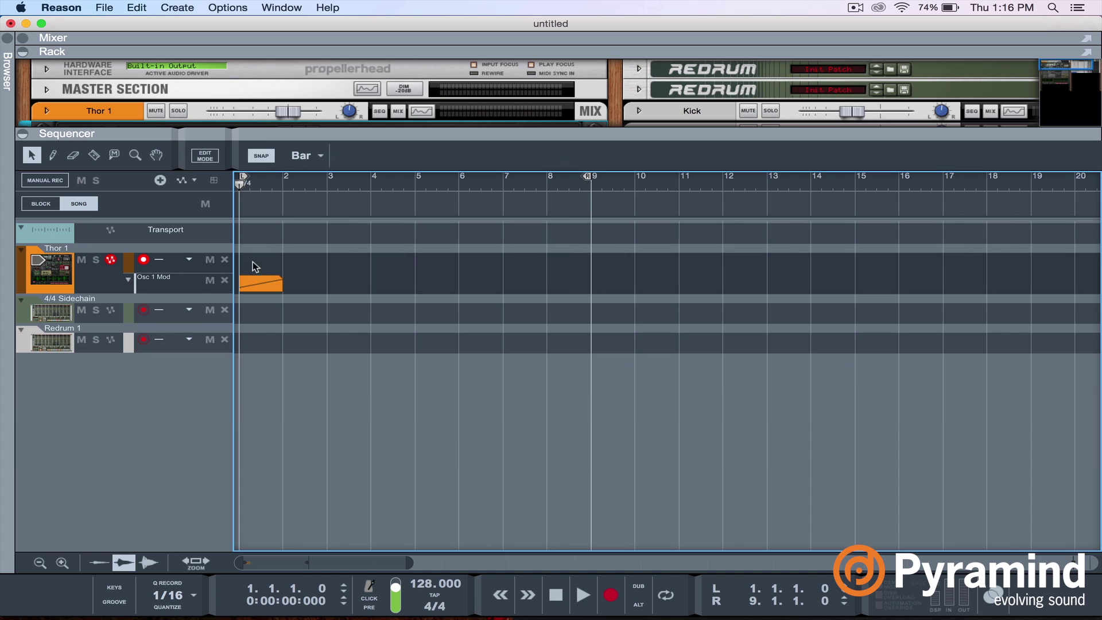
Step: Record an F 0 note in a one-bar clip on the Thor 1 track and lengthen the note to the full bar
click(610, 594)
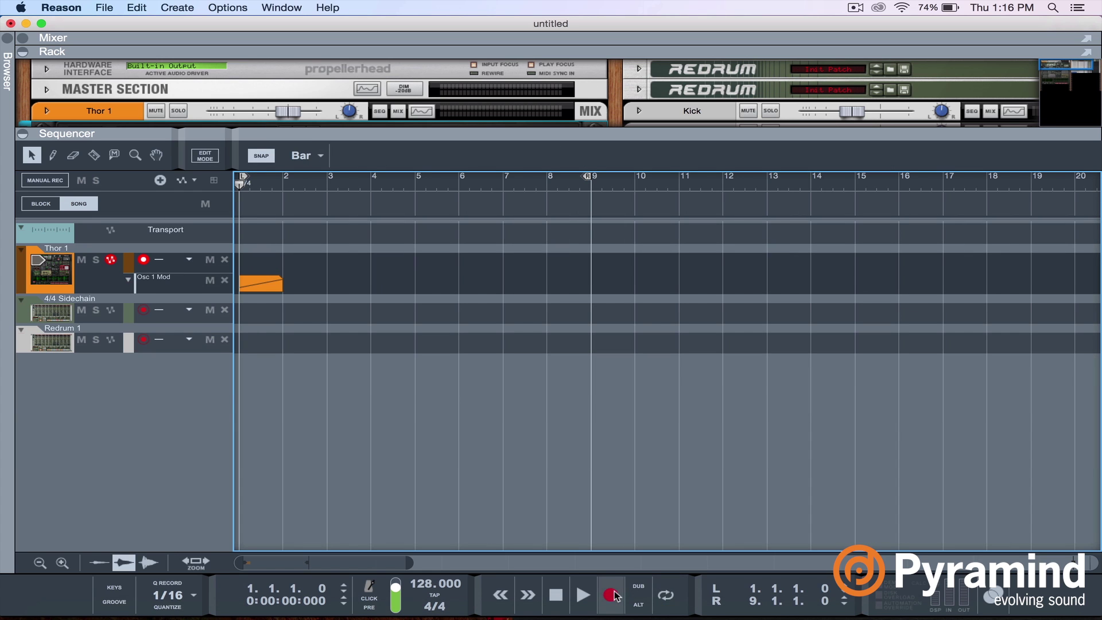
double_click(555, 594)
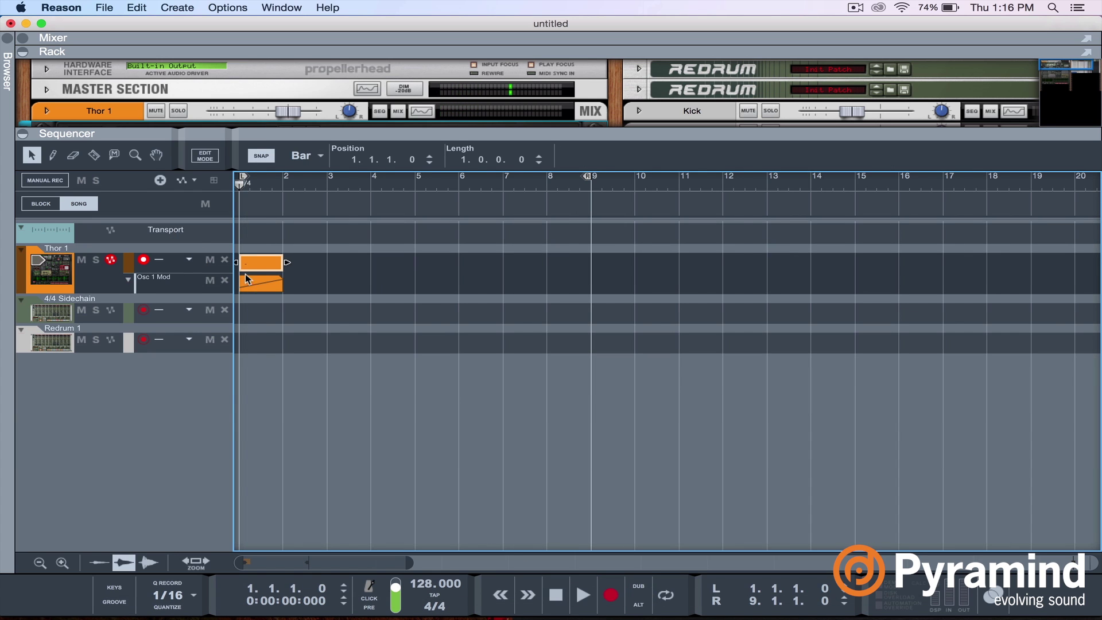
double_click(257, 264)
scroll(323, 336, down, 10)
click(310, 323)
drag(395, 165, 394, 504)
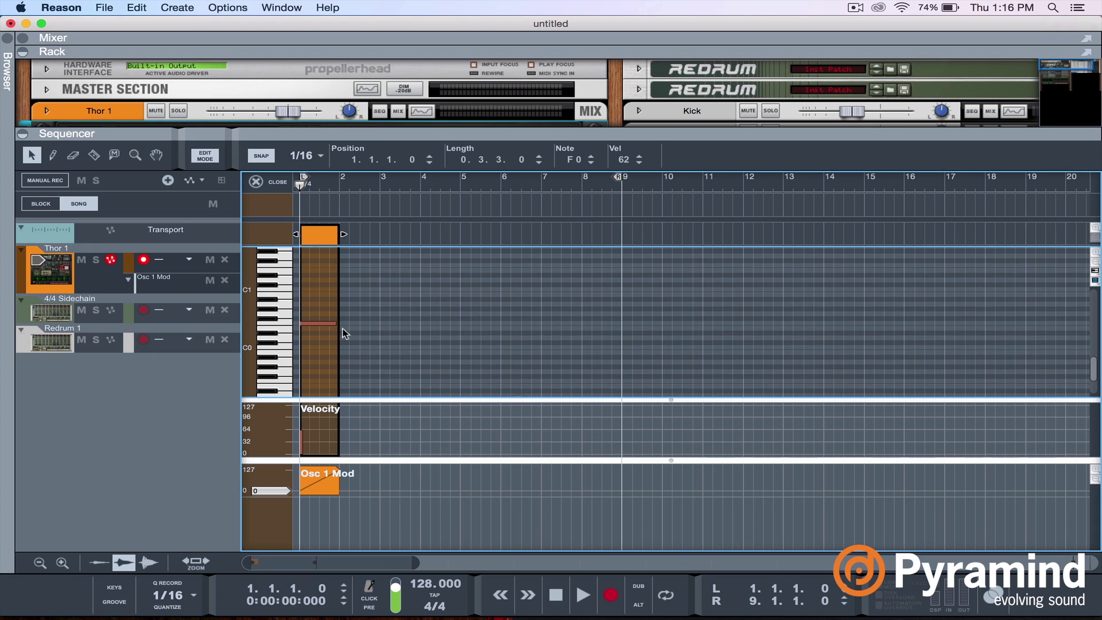
drag(342, 325, 344, 324)
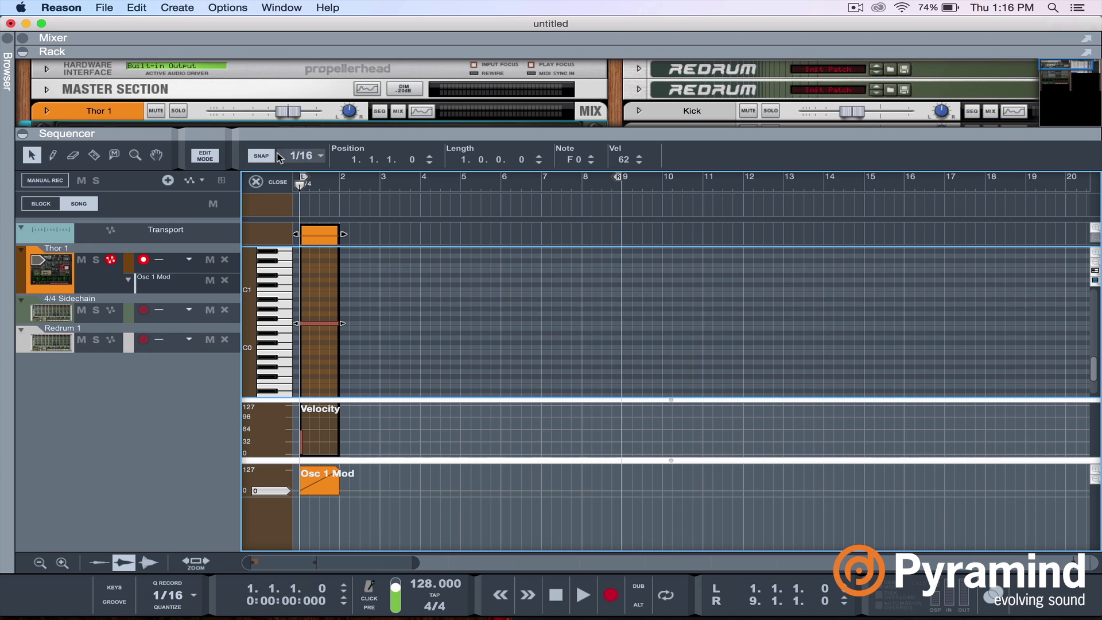
click(256, 182)
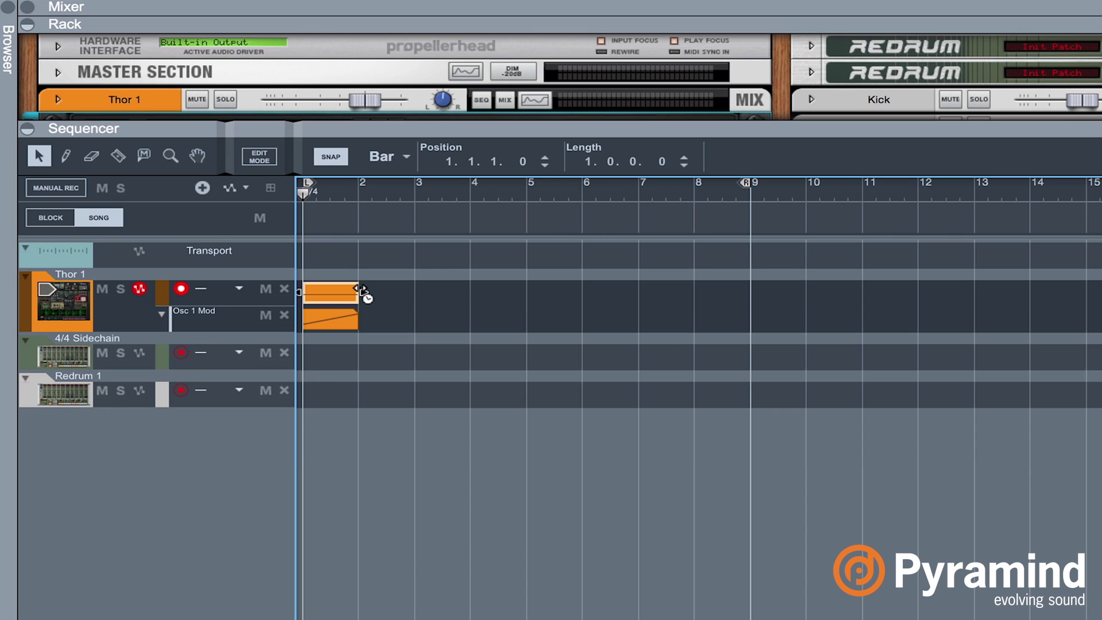
Step: Extend the Thor 1 note clip to four bars and stretch the Osc 1 Mod automation clip to two bars
drag(362, 290, 486, 287)
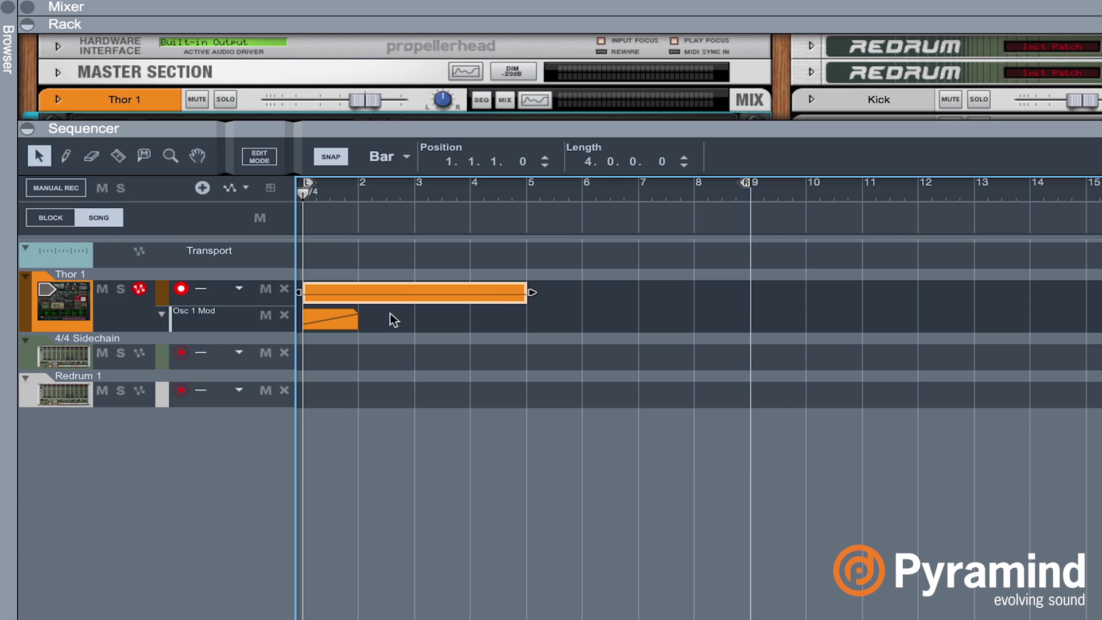
click(333, 322)
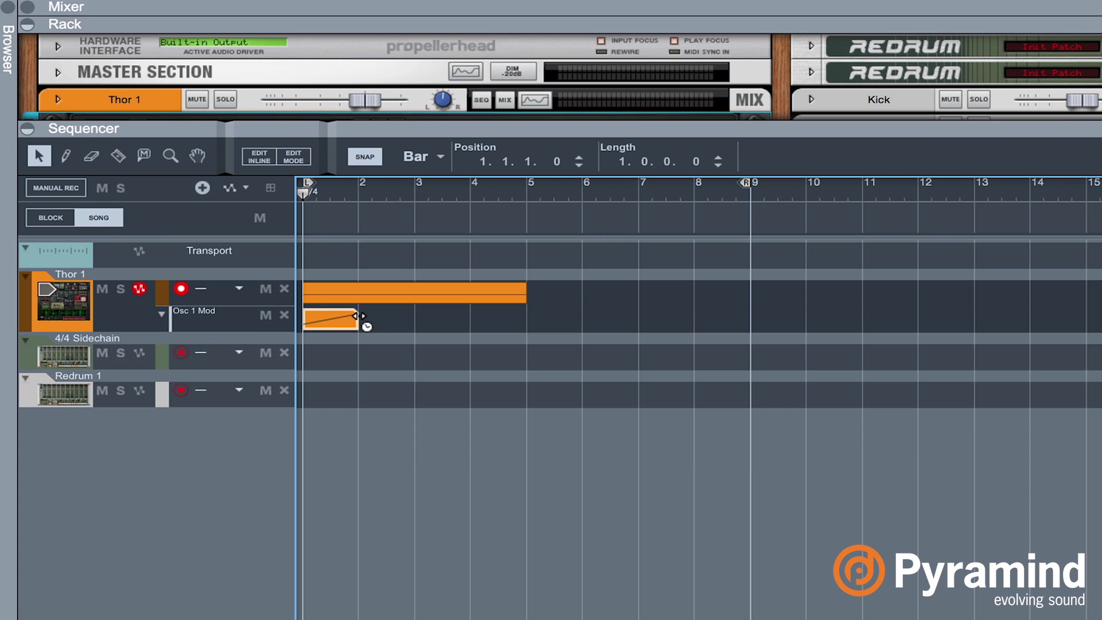
drag(359, 315, 389, 314)
click(487, 349)
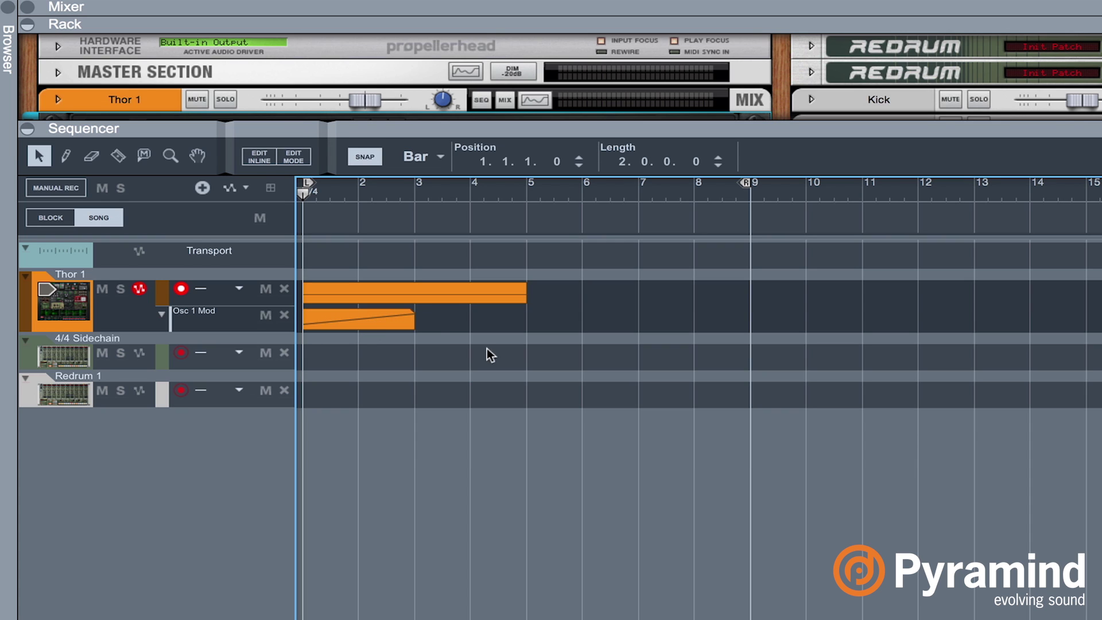
Step: Copy the two-bar automation clip to bar 3 and move the right locator to bar 5
drag(384, 321, 495, 322)
click(600, 295)
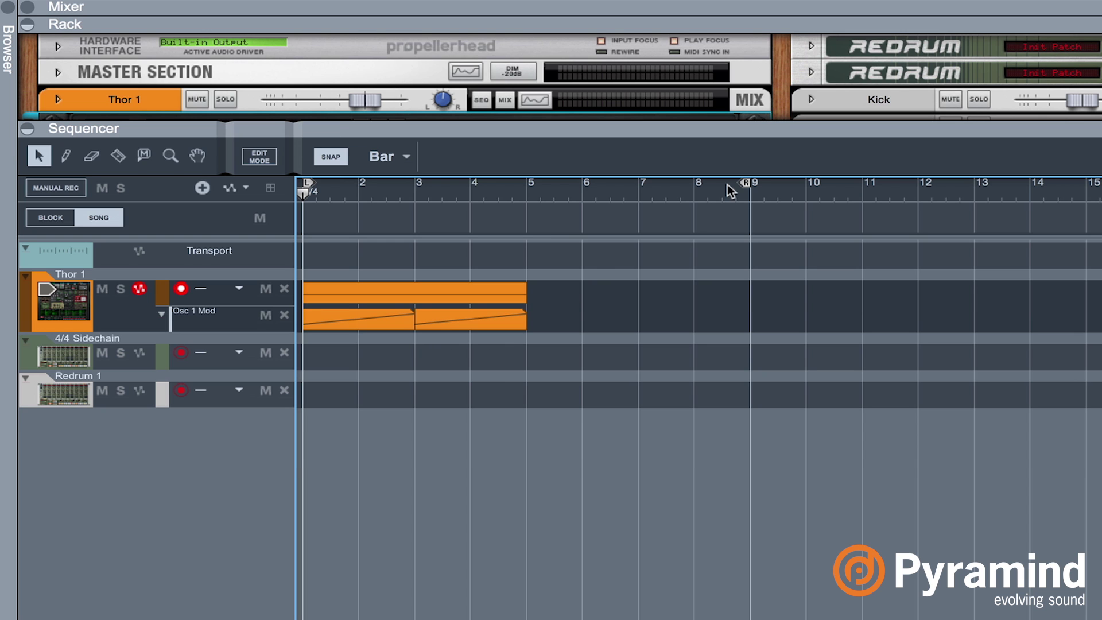
drag(747, 182, 550, 198)
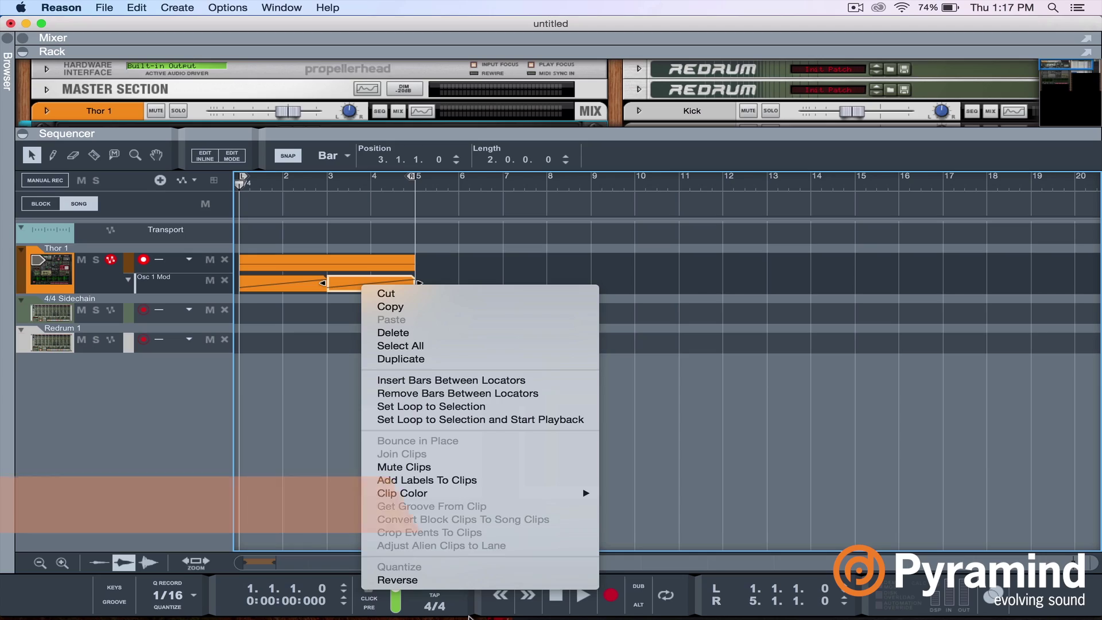
Step: Reverse the second Osc 1 Mod automation clip so its ramp falls, and play back the four bars
click(461, 579)
click(347, 314)
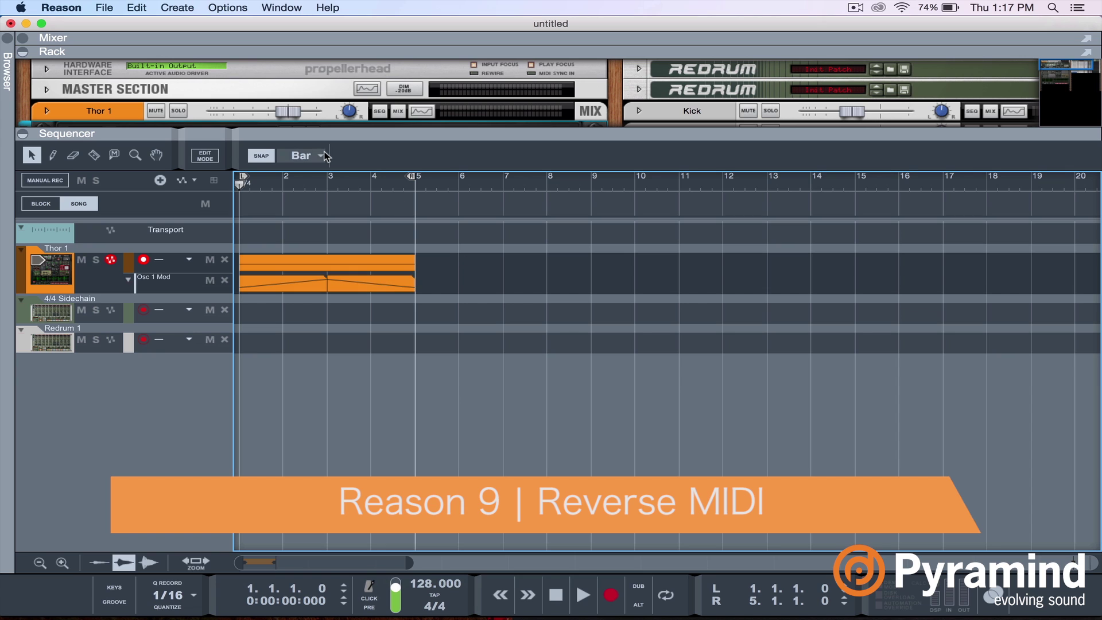
key(space)
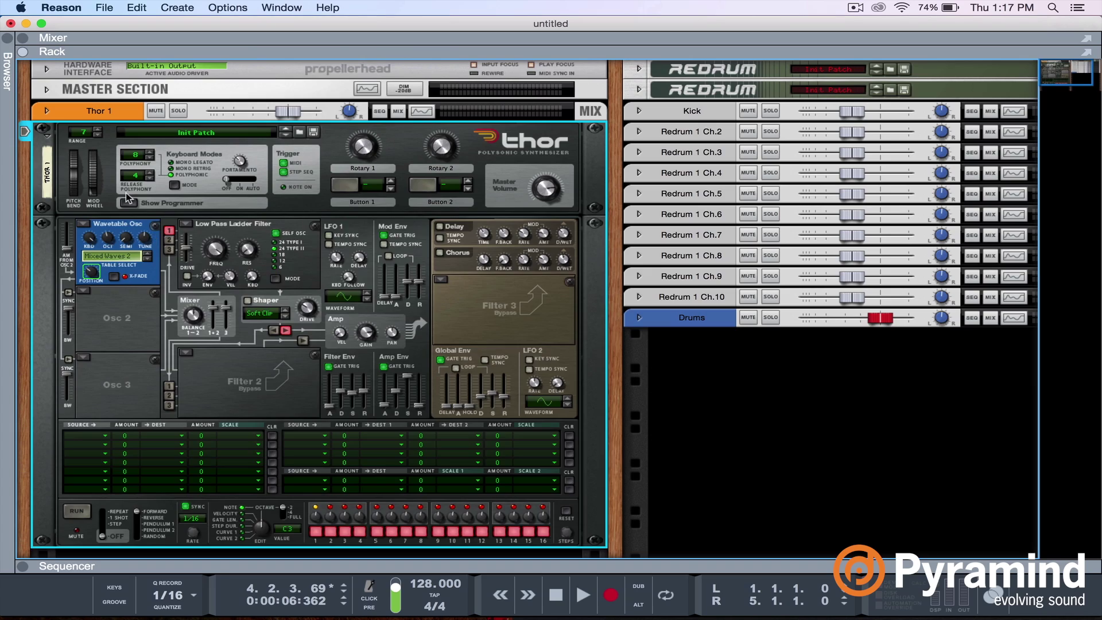
Step: Hide Thor's programmer and add a D-Filter effect beneath the synthesizer
click(131, 202)
right_click(302, 203)
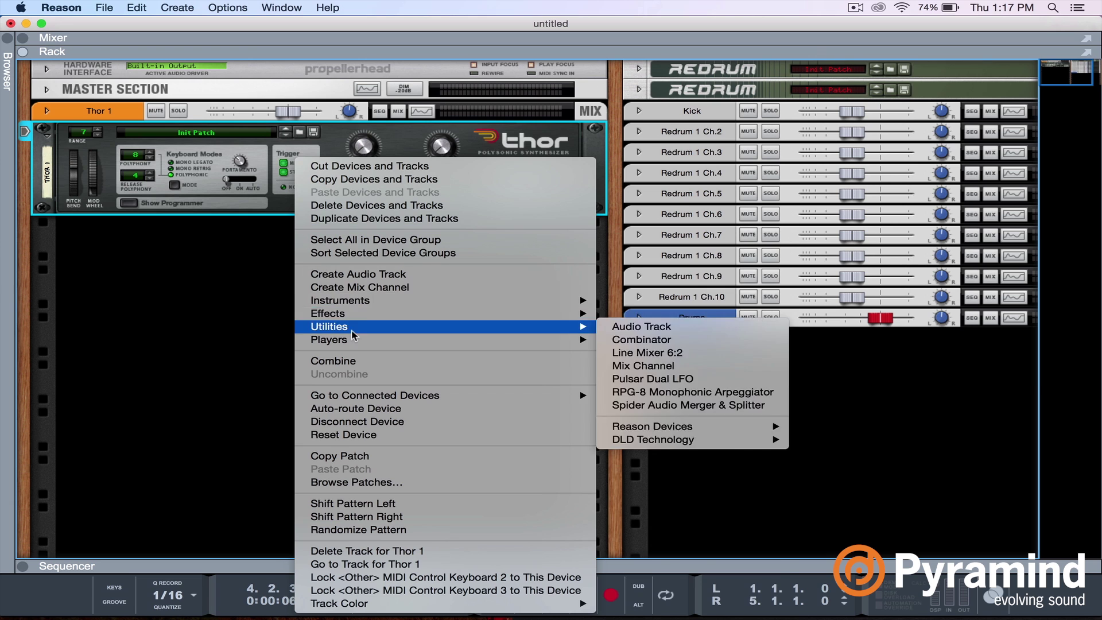
mouse_move(367, 302)
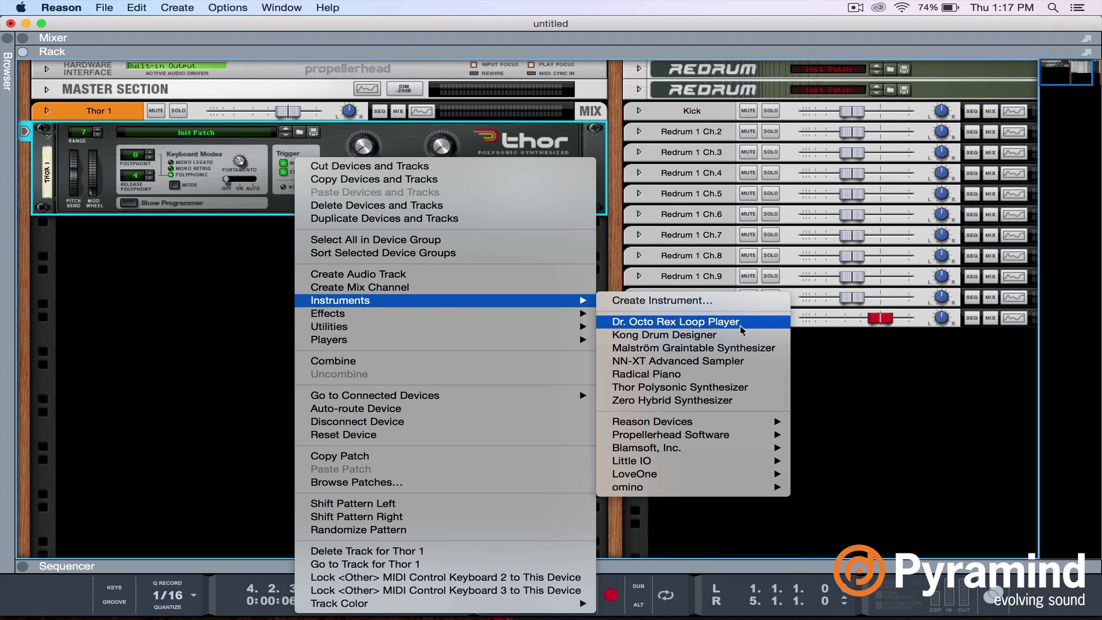
mouse_move(495, 316)
mouse_move(672, 507)
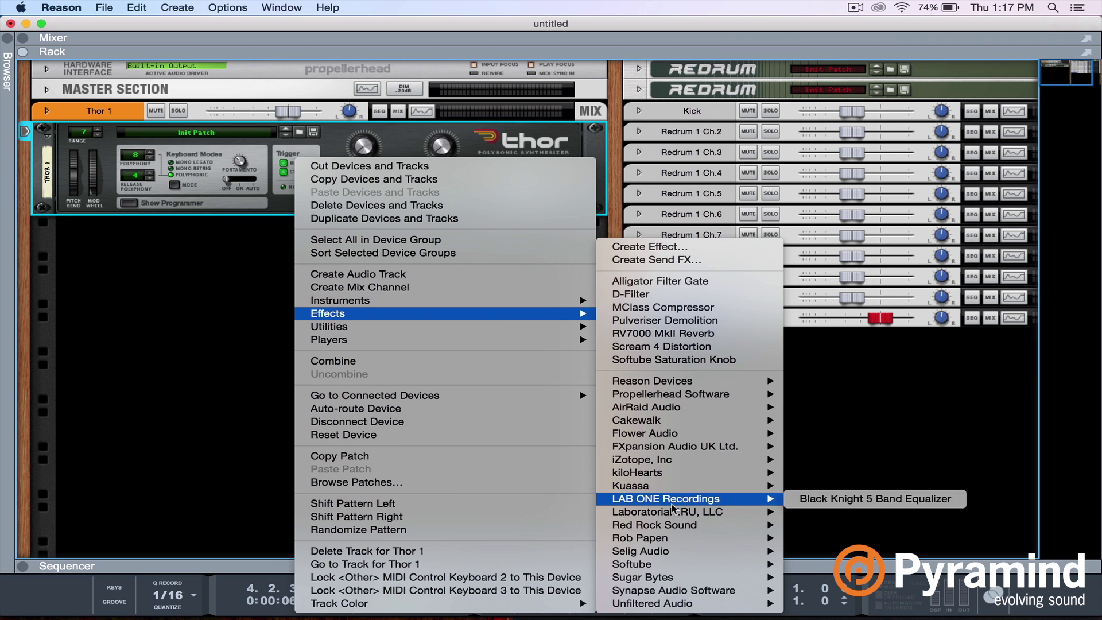
click(815, 512)
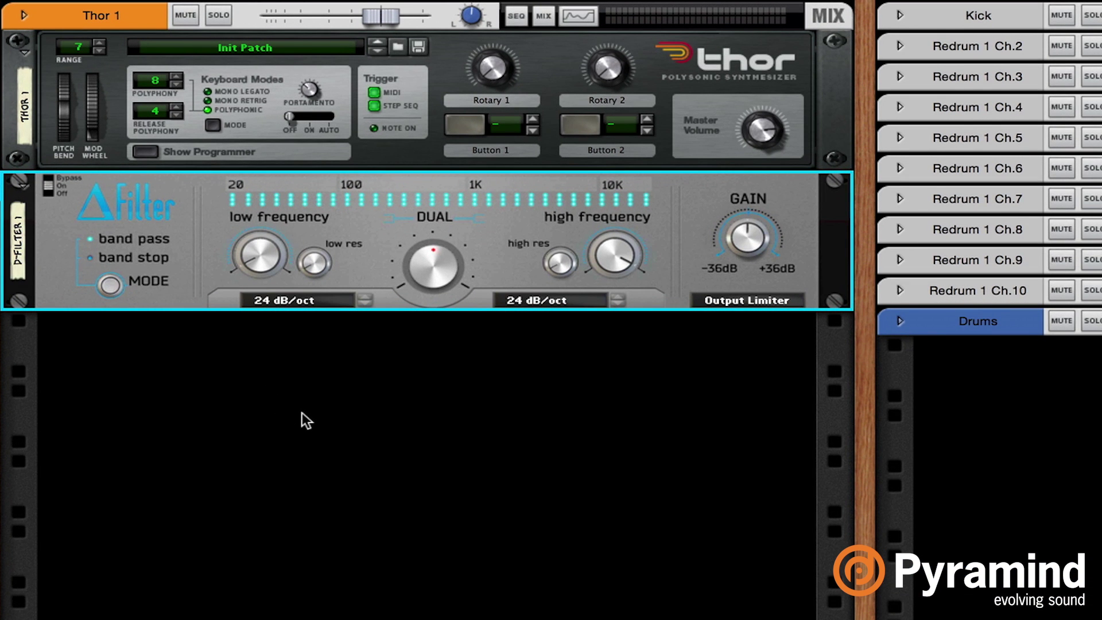
Step: Narrow the D-Filter's pass band by raising its low frequency and lowering its high frequency, and try the Dual control
drag(261, 262, 390, 222)
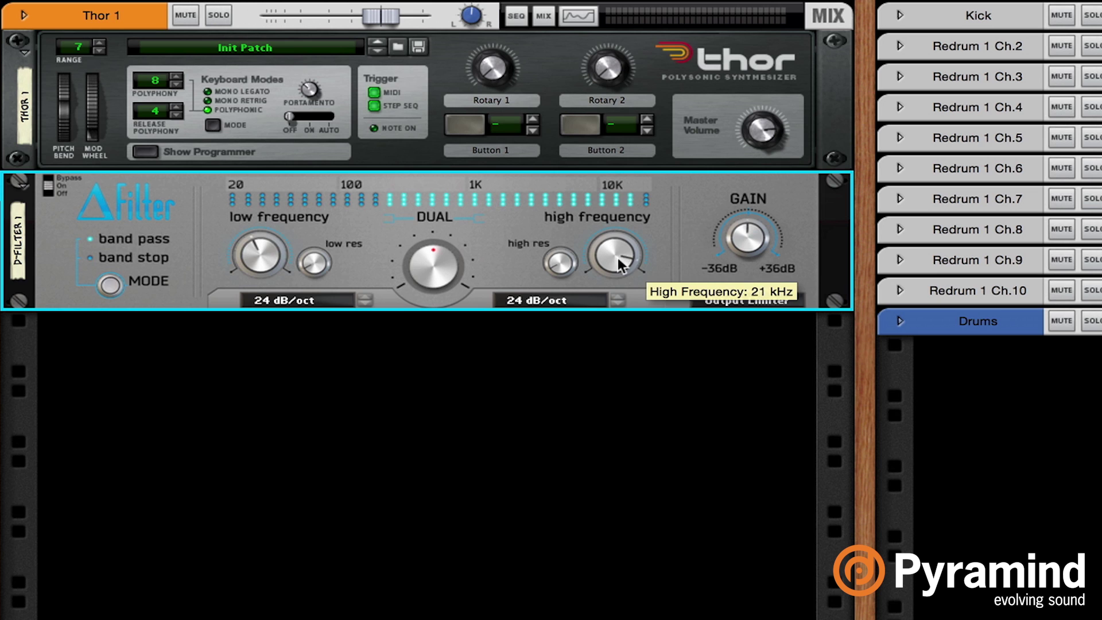
drag(615, 270, 614, 271)
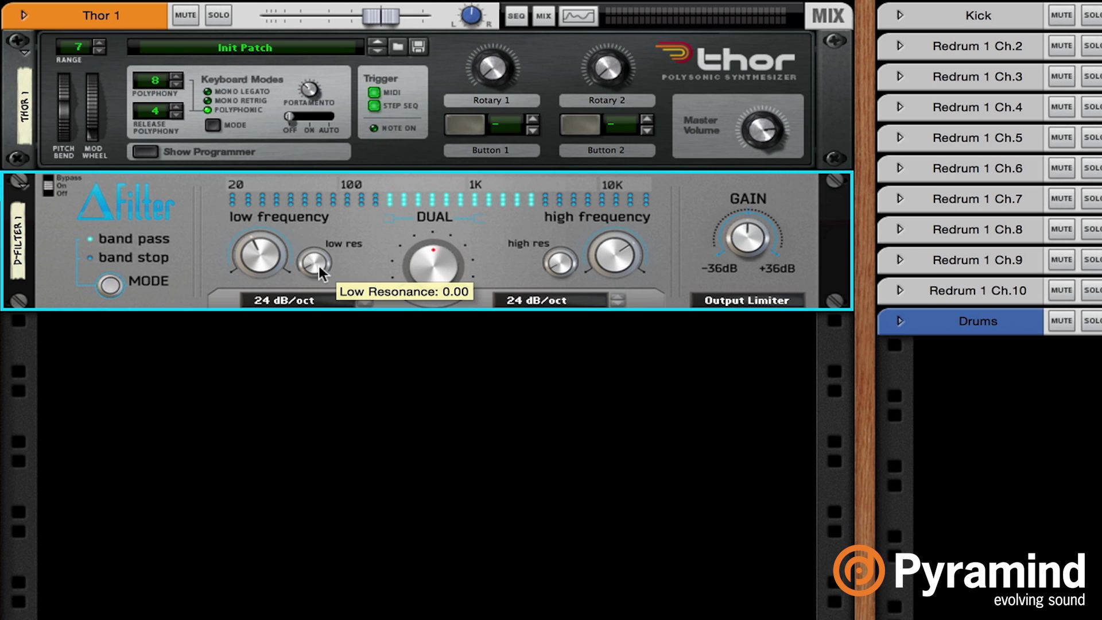
drag(444, 268, 194, 271)
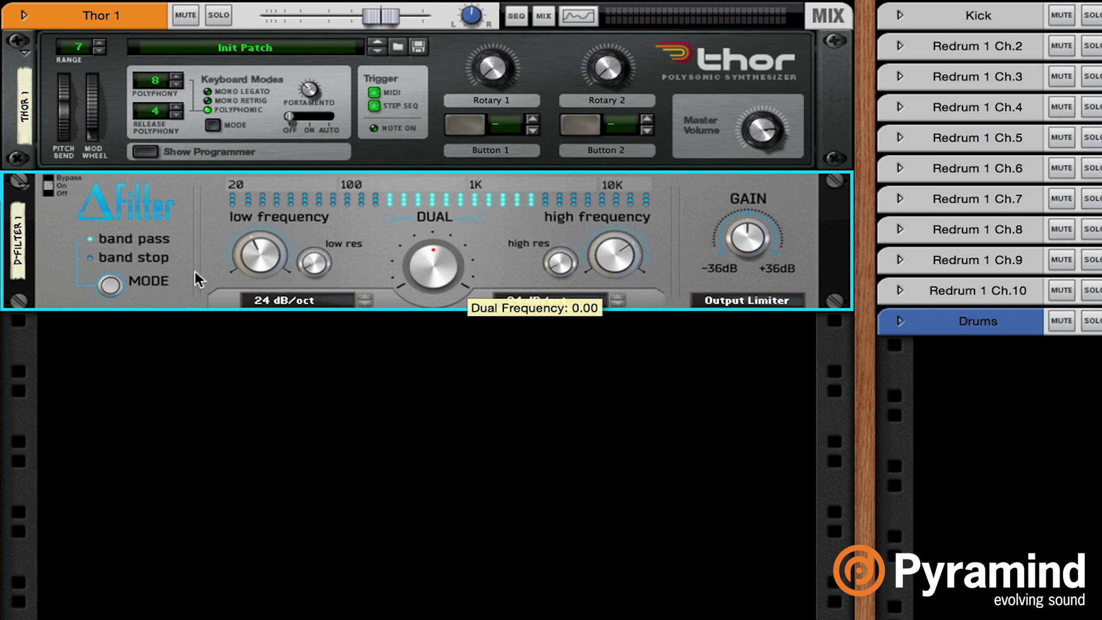
Step: Switch the D-Filter to band stop mode and adjust the stopped band with the Dual control
click(109, 284)
mouse_move(419, 260)
mouse_down()
mouse_move(408, 280)
mouse_move(436, 255)
mouse_move(408, 266)
mouse_up()
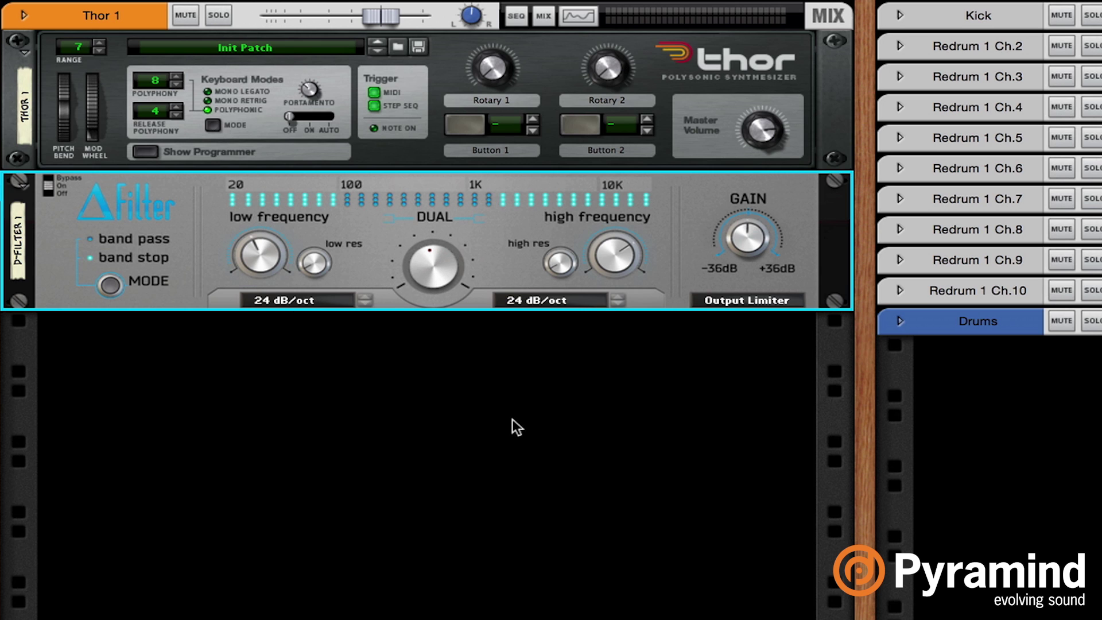
mouse_move(423, 254)
mouse_down()
mouse_move(422, 271)
mouse_move(435, 234)
mouse_move(418, 261)
mouse_move(414, 249)
mouse_up()
Step: Add a Scream 4 Distortion effect after the D-Filter
right_click(204, 258)
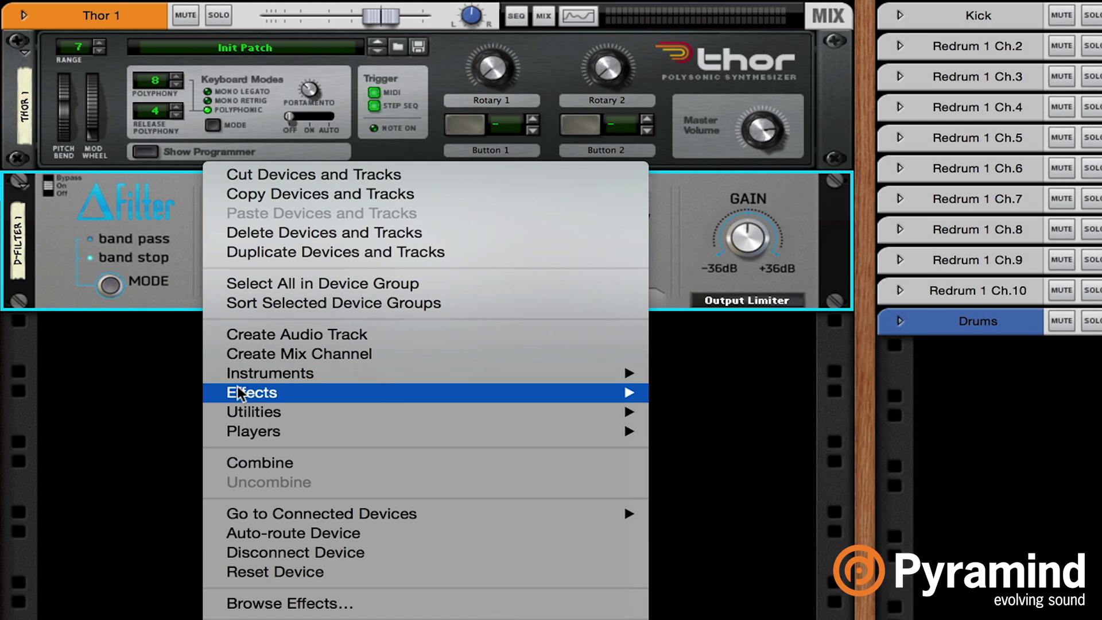
mouse_move(236, 392)
click(803, 398)
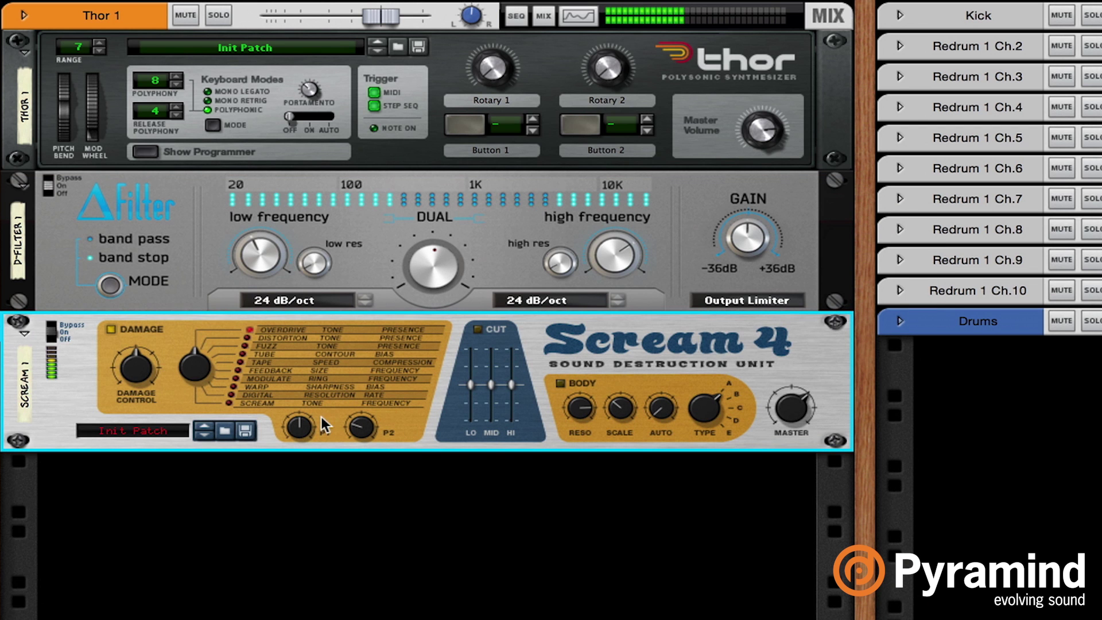
Step: Adjust the Scream 4's P2 parameter, set Damage Control to 54, and fold the device
mouse_move(306, 426)
mouse_move(362, 427)
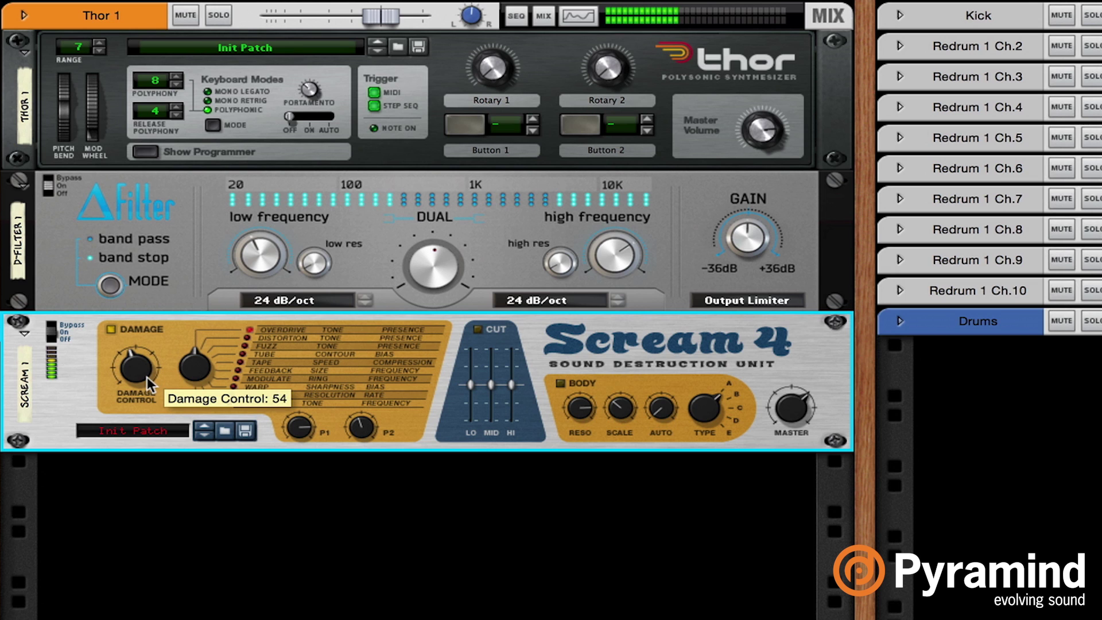
click(23, 332)
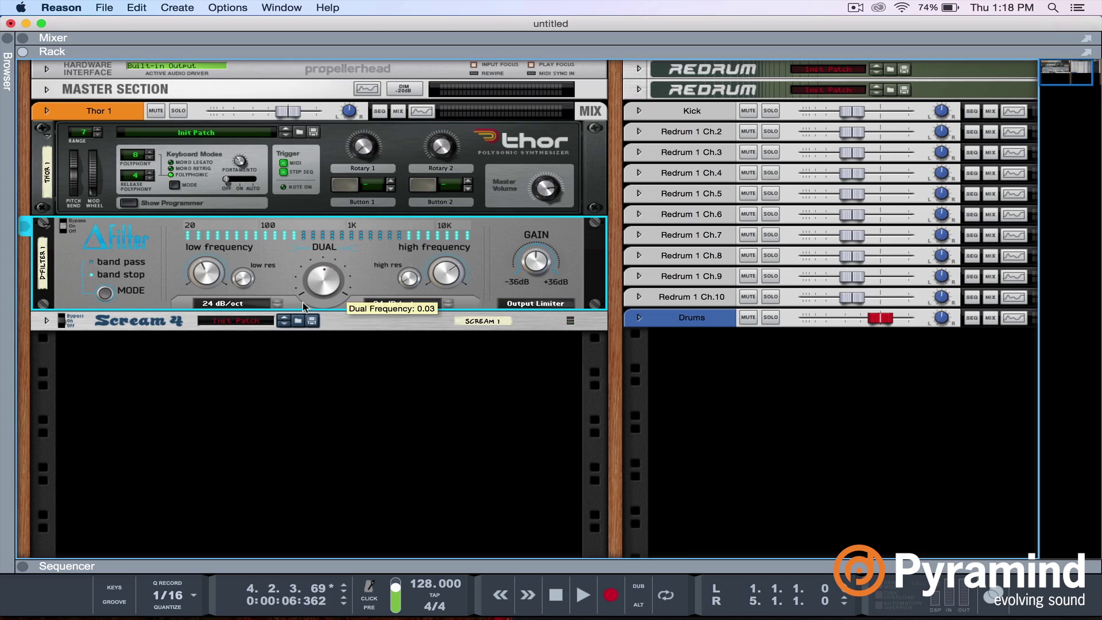
Step: Add a Pulsar Dual LFO beneath the Scream 4 in the Thor 1 rack column
click(228, 353)
right_click(178, 349)
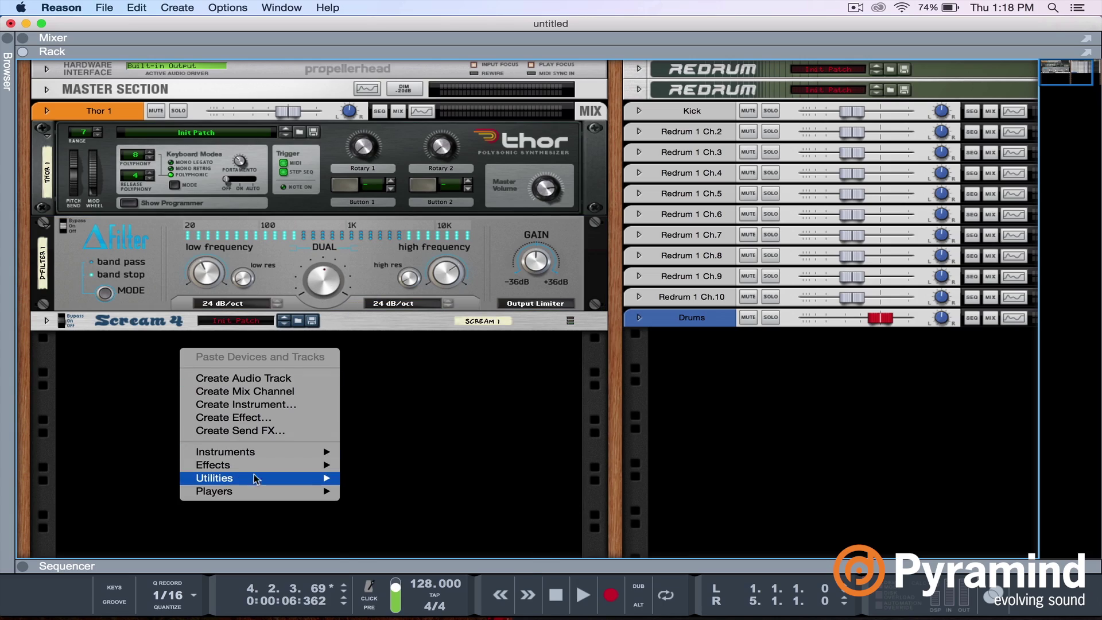
mouse_move(253, 477)
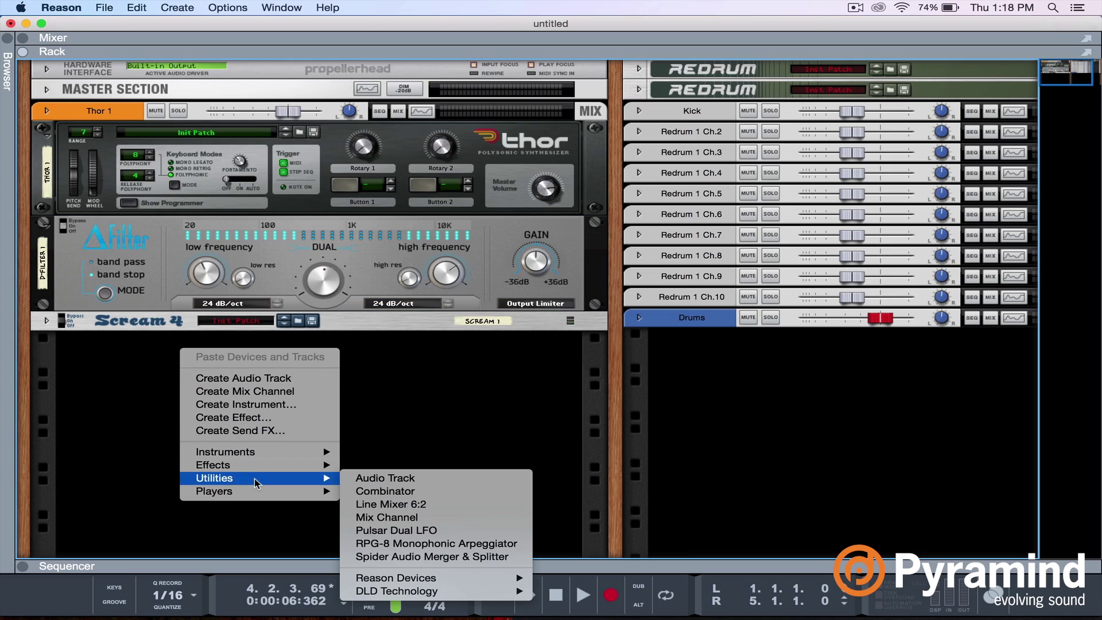
click(416, 531)
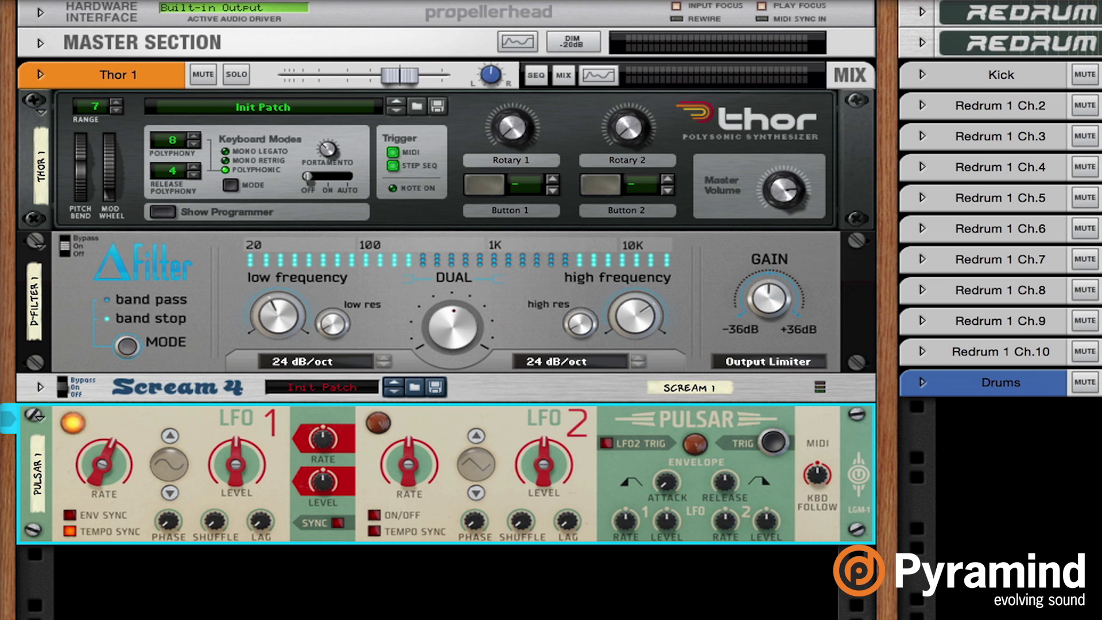
Step: Connect the Pulsar's first LFO 1 CV output to the D-Filter's Dual CV input on the rear of the rack, and return to the front
key(Tab)
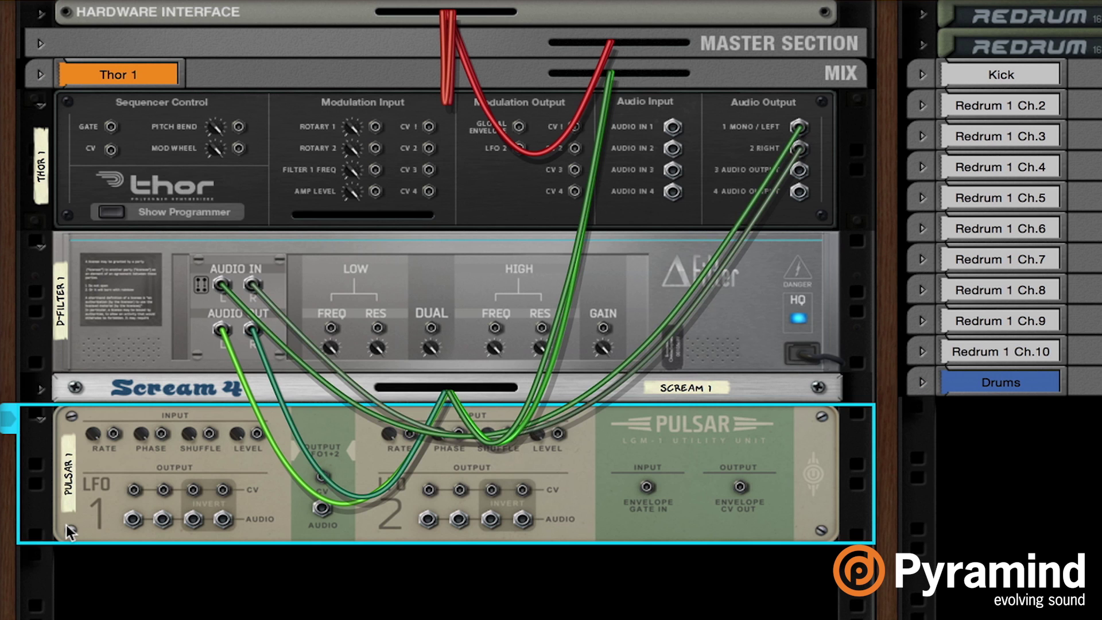
drag(133, 489, 431, 329)
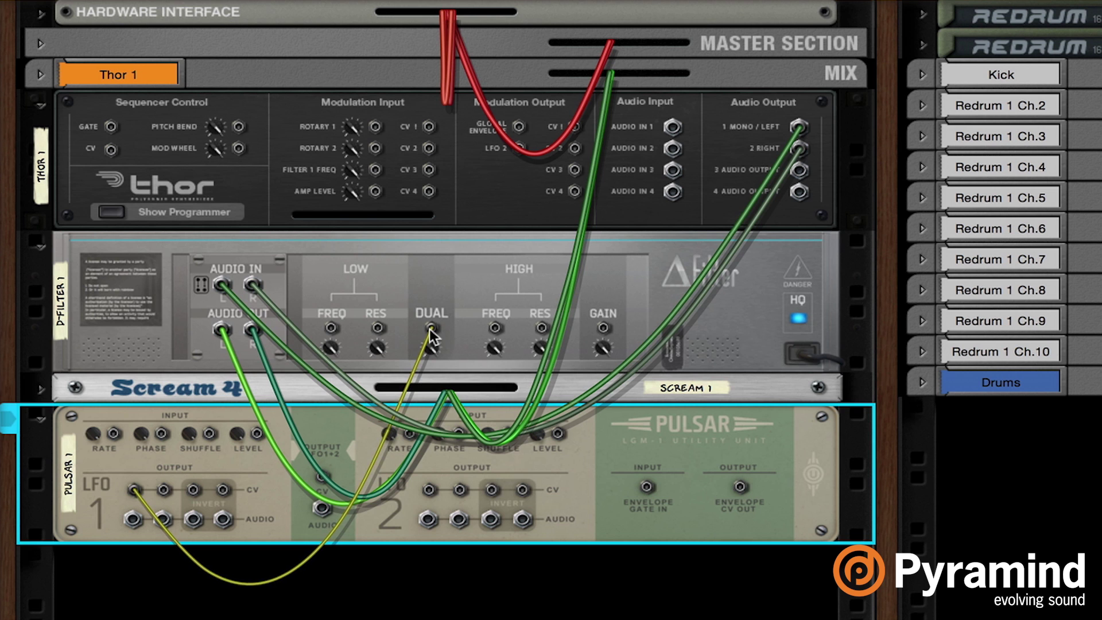
key(Tab)
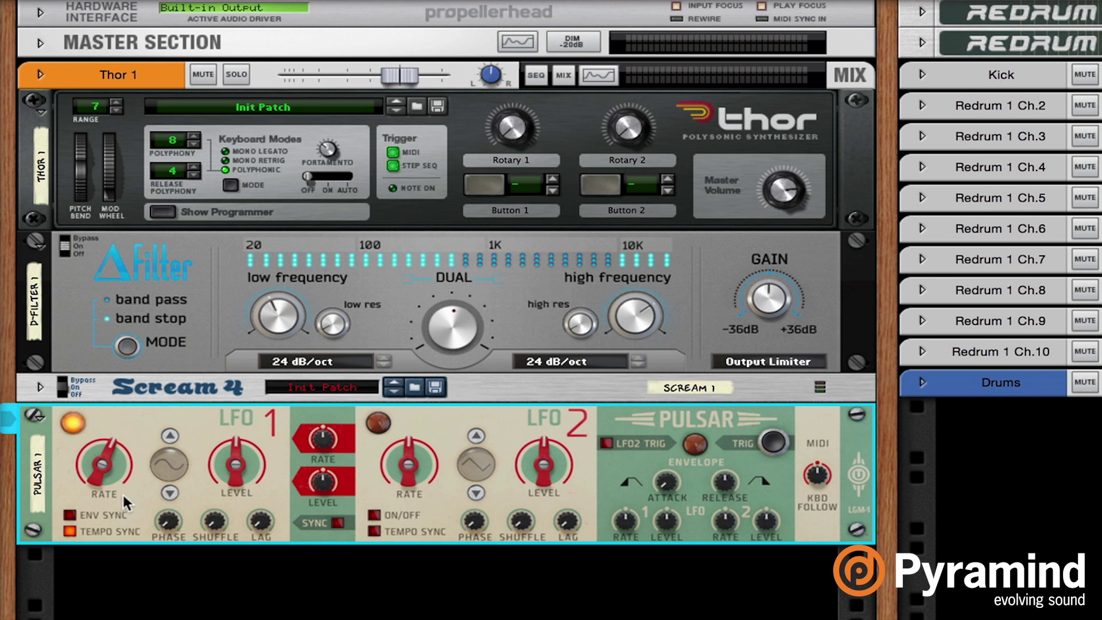
key(Tab)
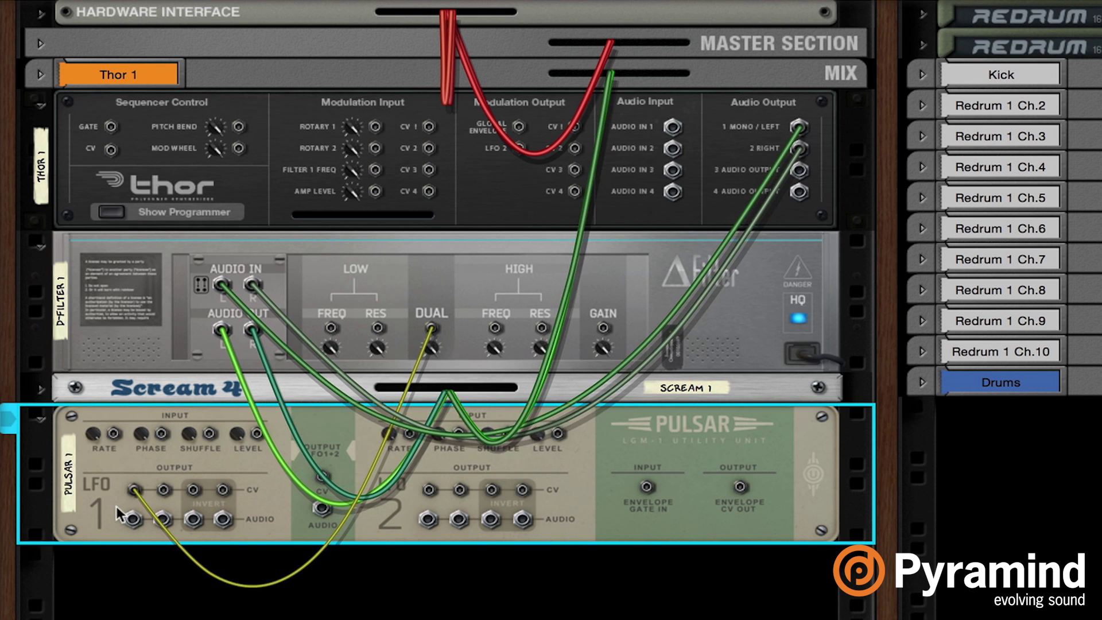
key(Tab)
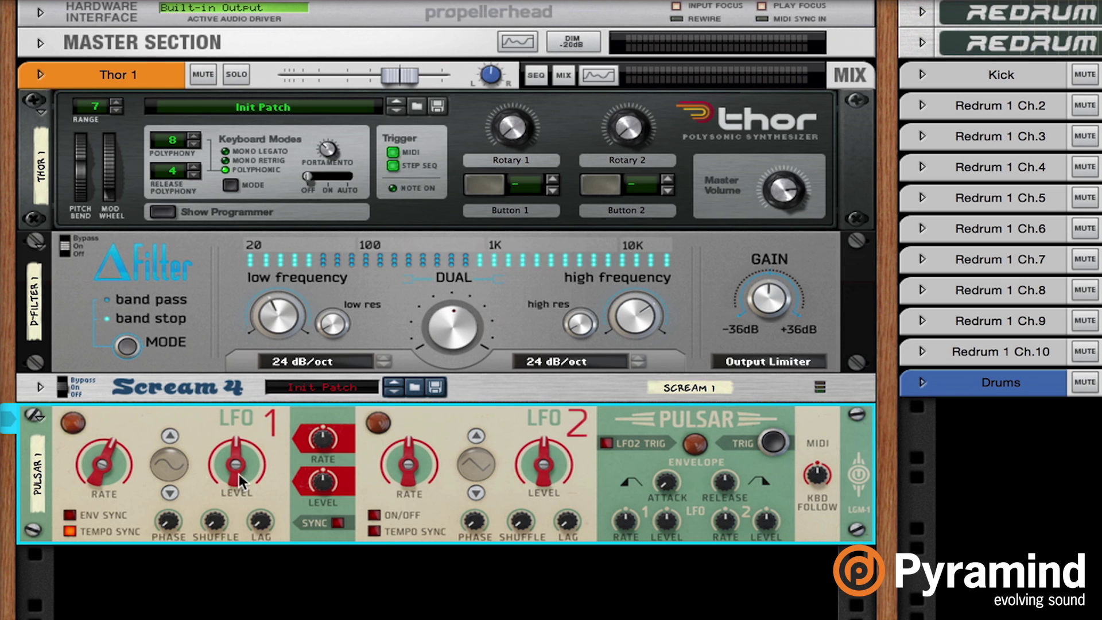
Step: Raise Pulsar LFO 1's tempo-synced rate, switch its waveform to a stepped shape, and fold the device
mouse_move(233, 475)
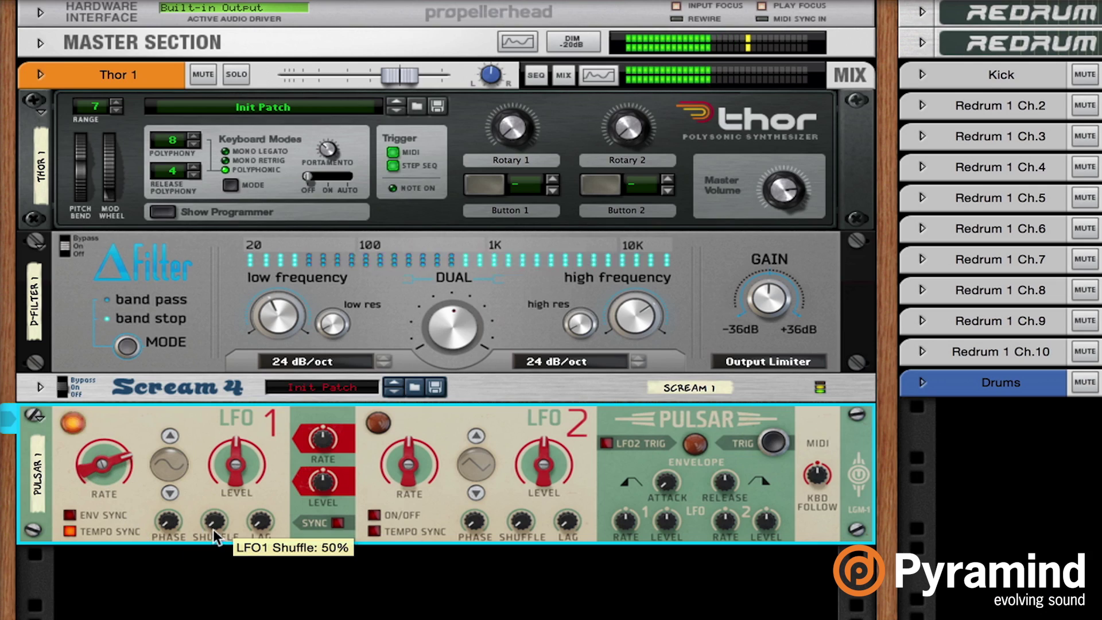
drag(202, 466, 205, 459)
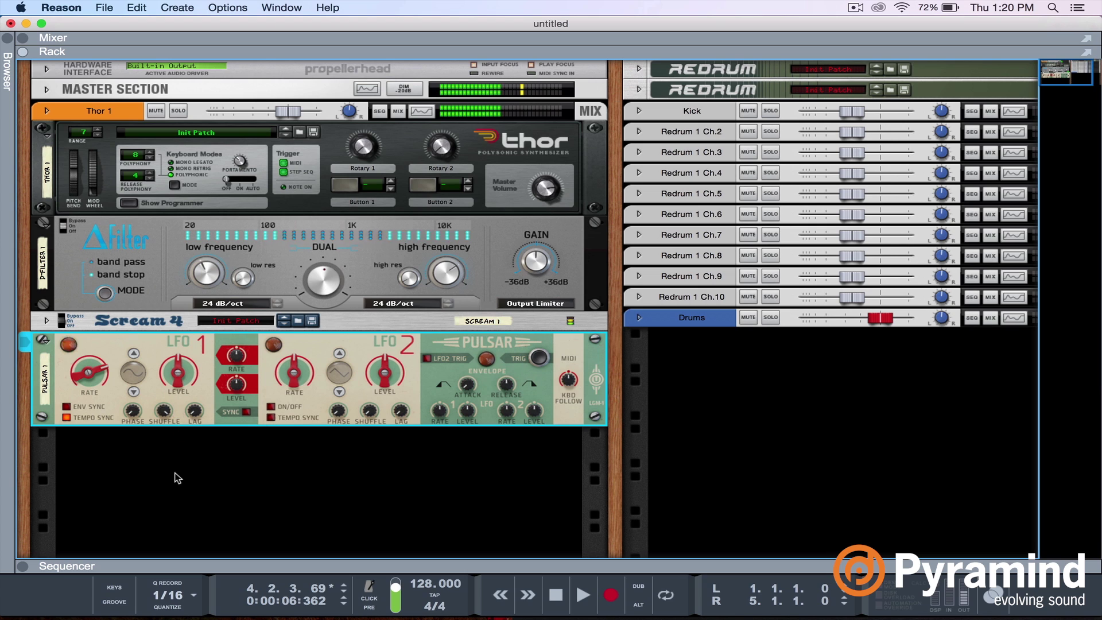
click(132, 373)
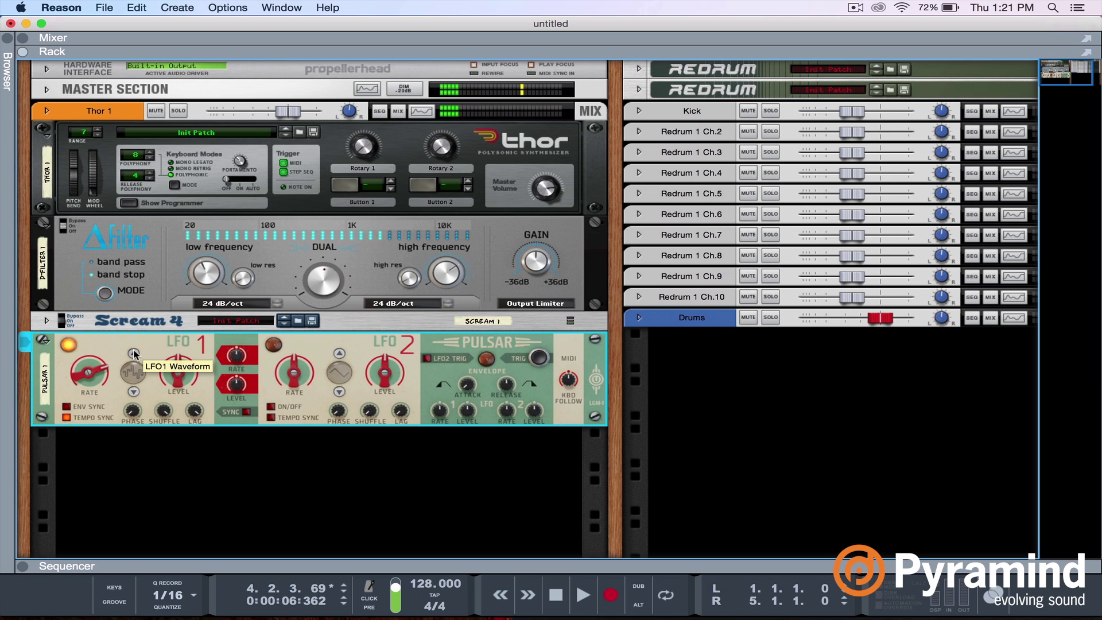
click(133, 391)
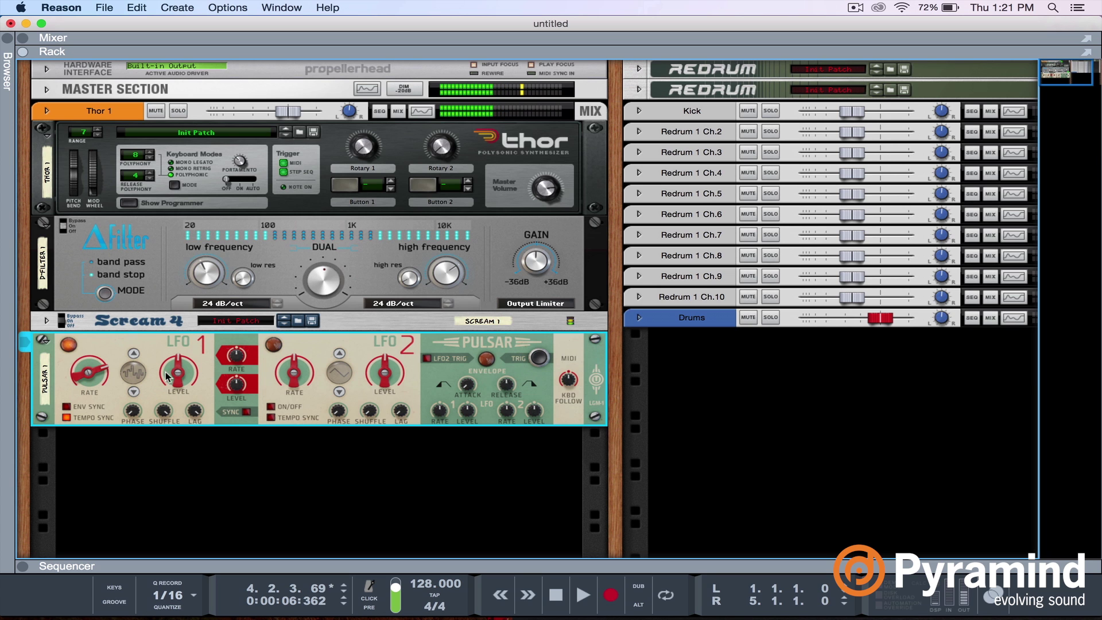
drag(166, 377, 173, 369)
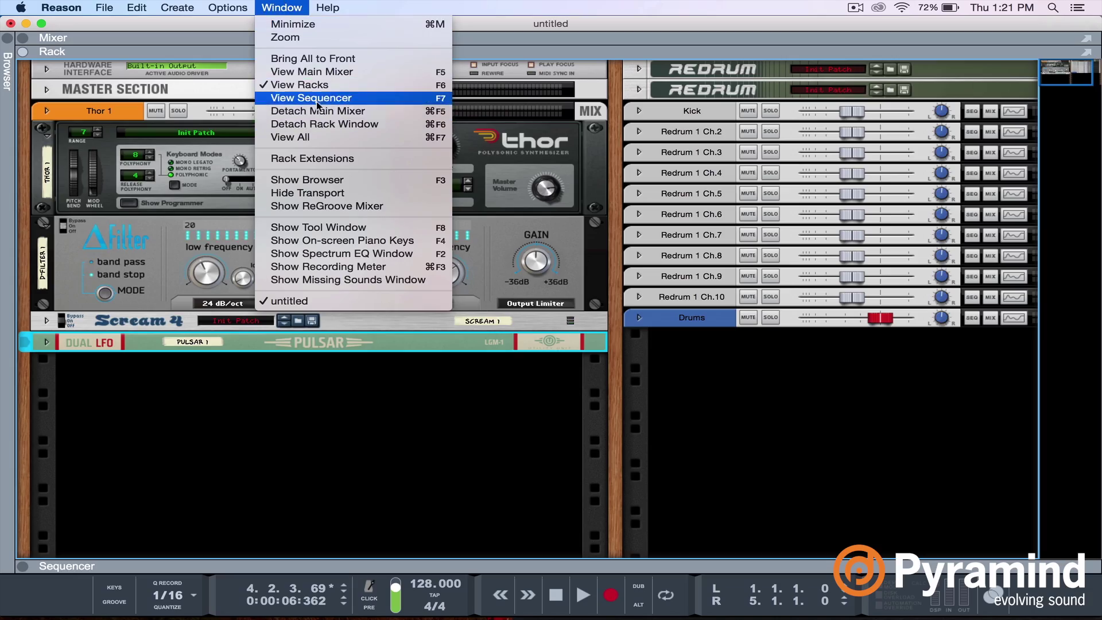
Step: Bounce the four-bar Thor 1 clip in place in the sequencer and play the bounced audio from bar 1
click(308, 112)
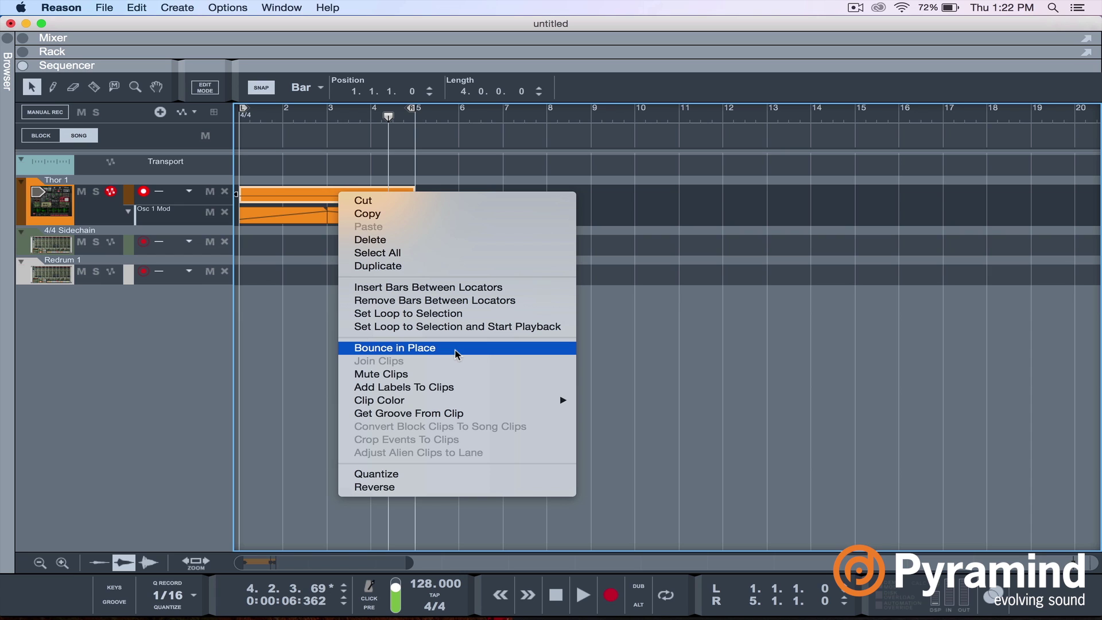
click(456, 353)
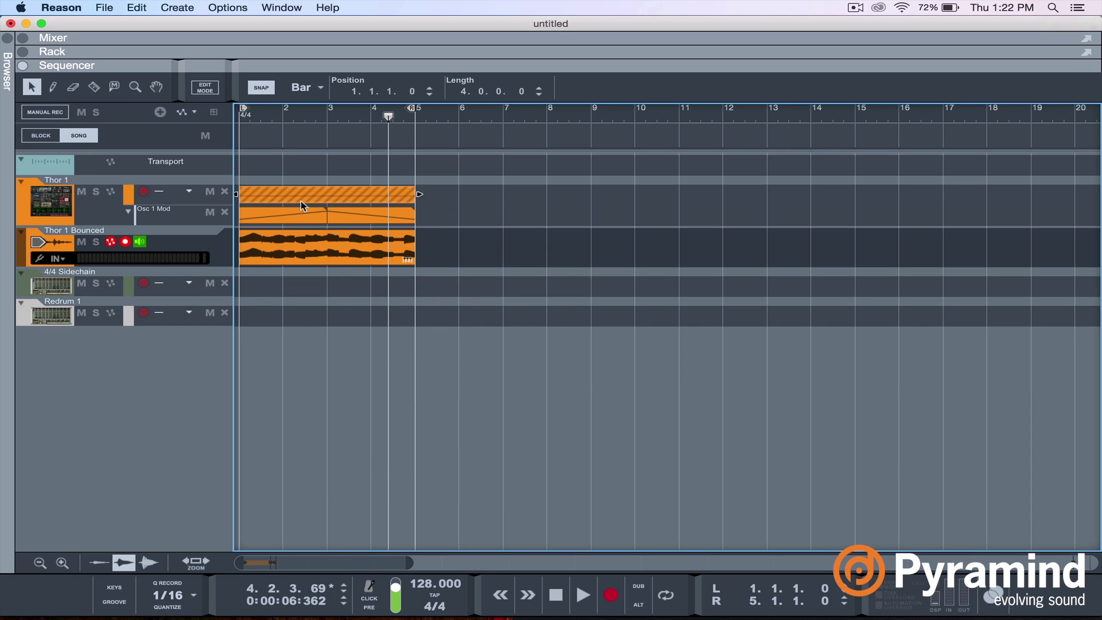
click(291, 249)
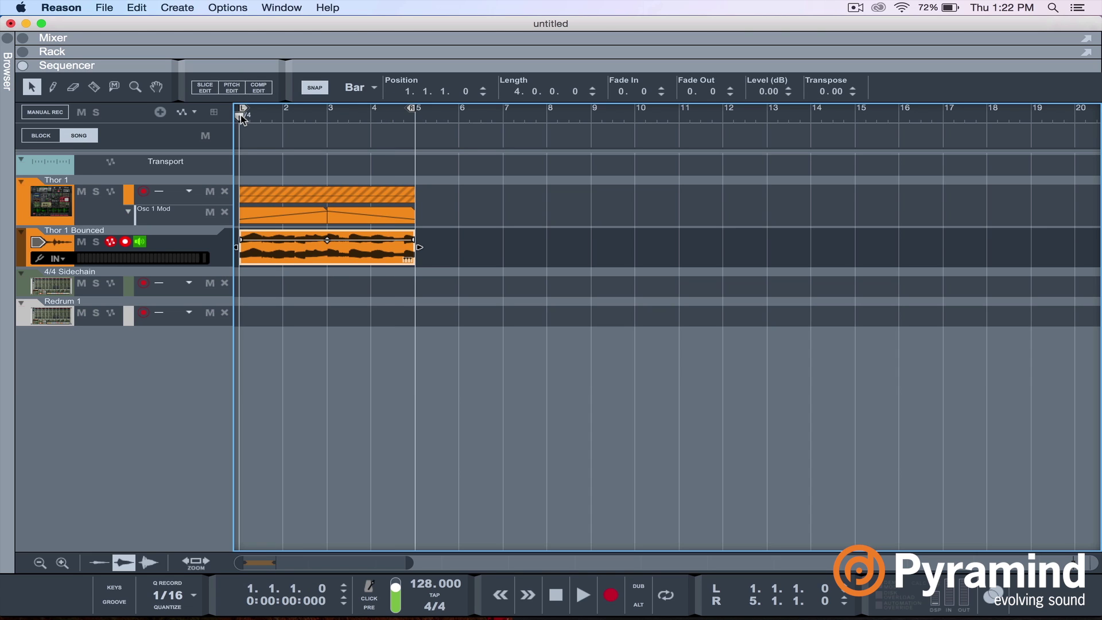
key(space)
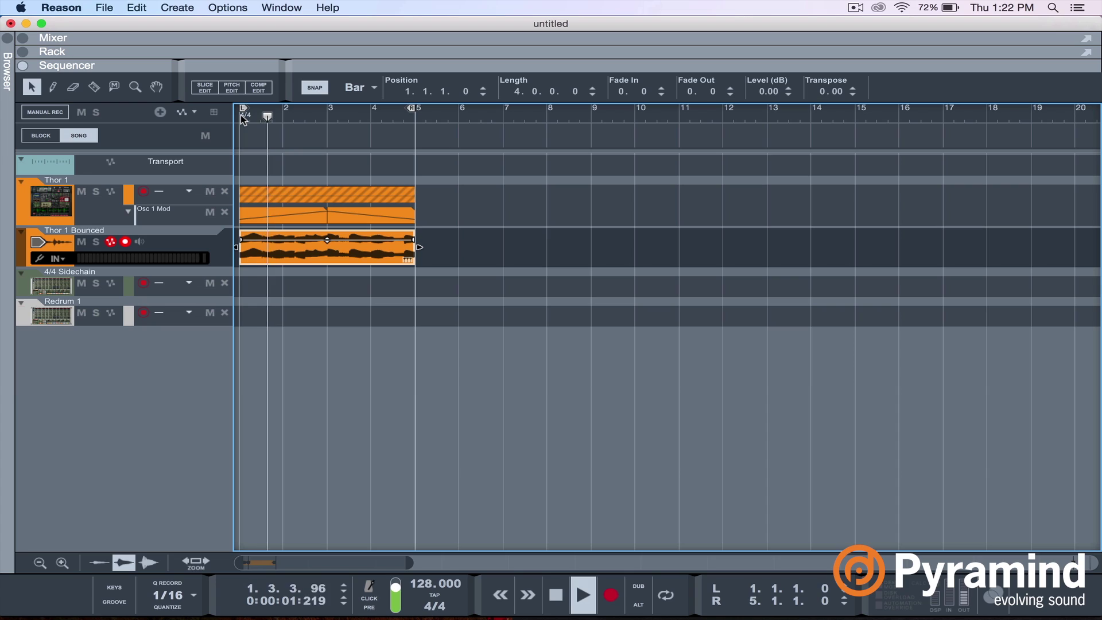
key(space)
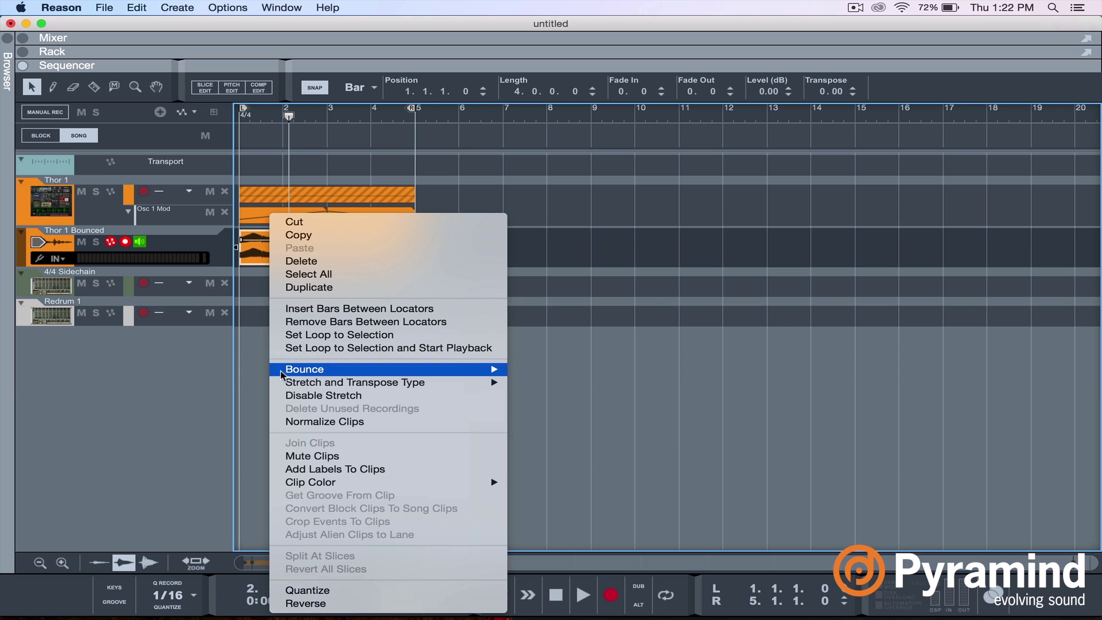
Step: Bounce the Thor 1 Bounced audio clip to a new sample and mute the clip
mouse_move(340, 372)
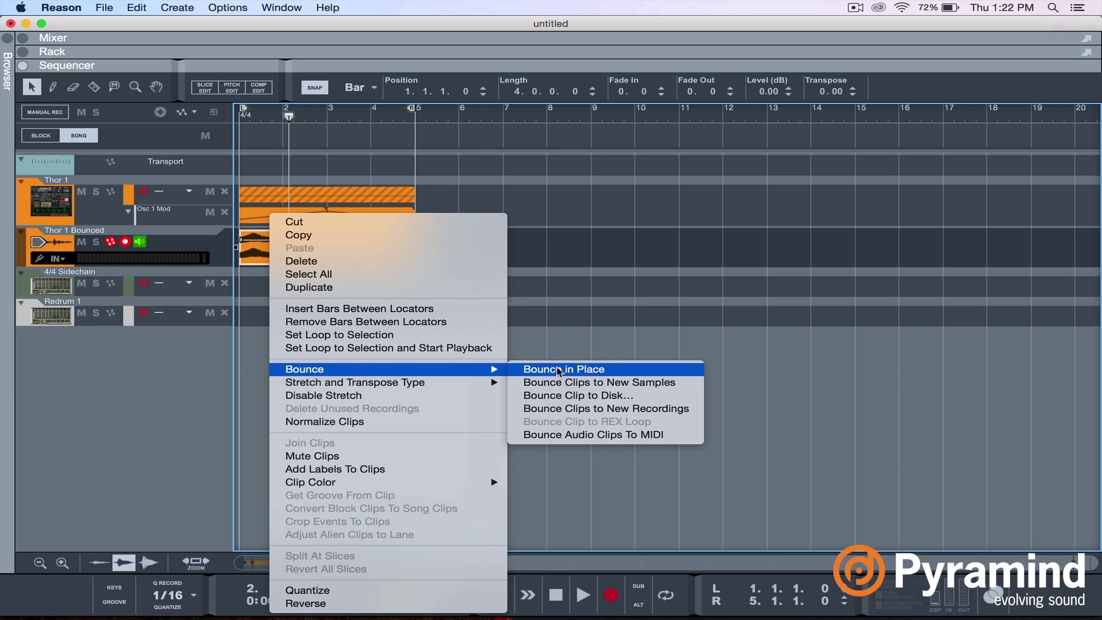
click(562, 383)
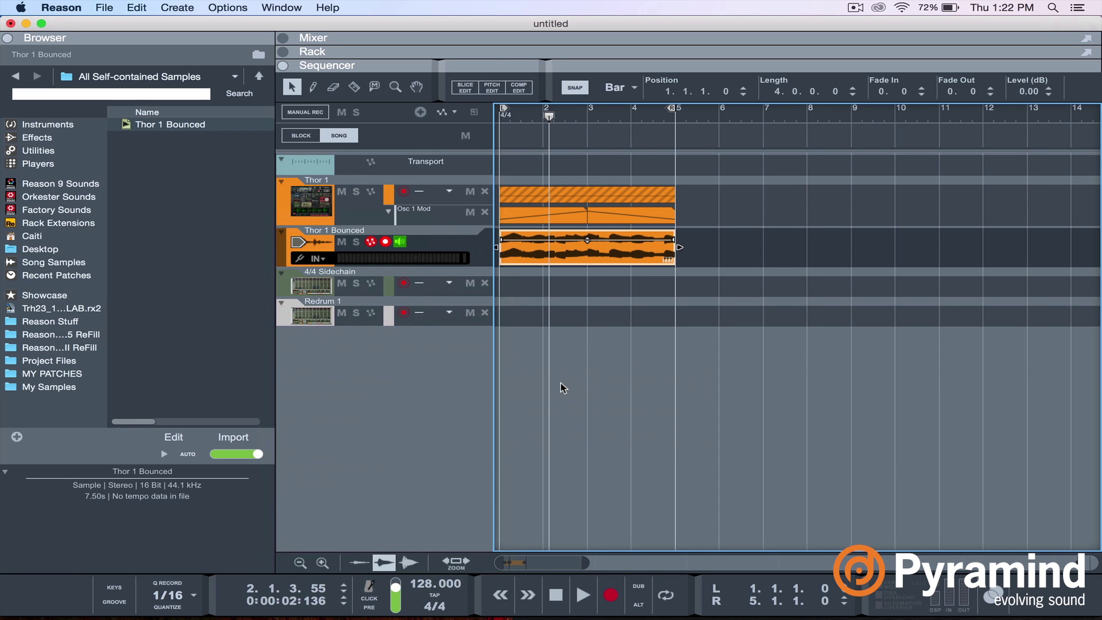
key(m)
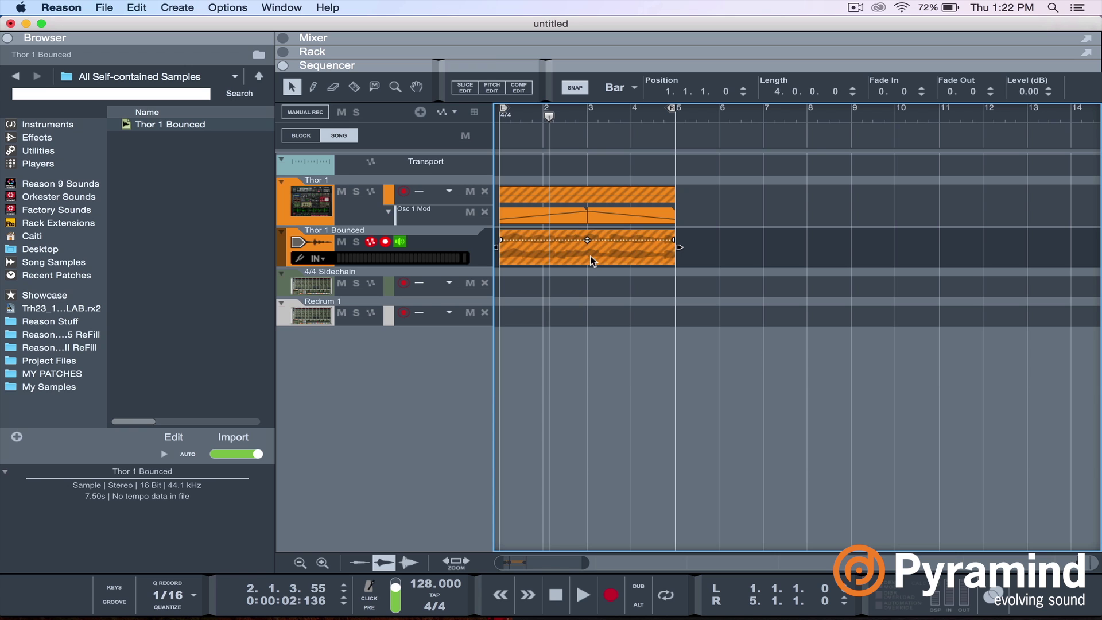
Step: Switch from the sequencer to the full rack view and fold the D-Filter
click(281, 7)
click(292, 94)
click(283, 8)
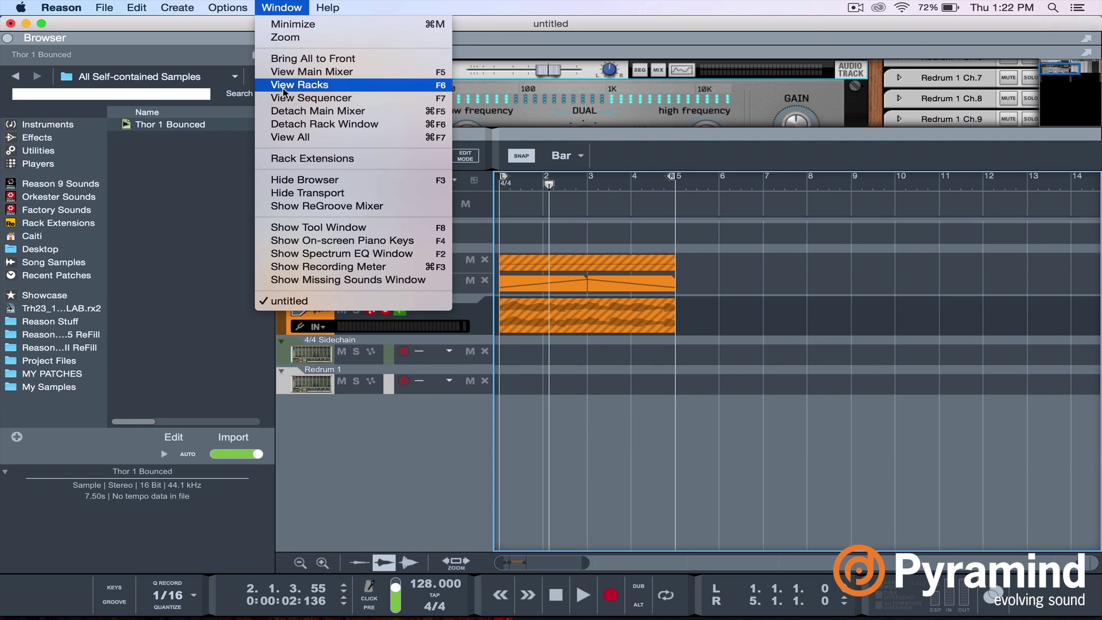
click(274, 85)
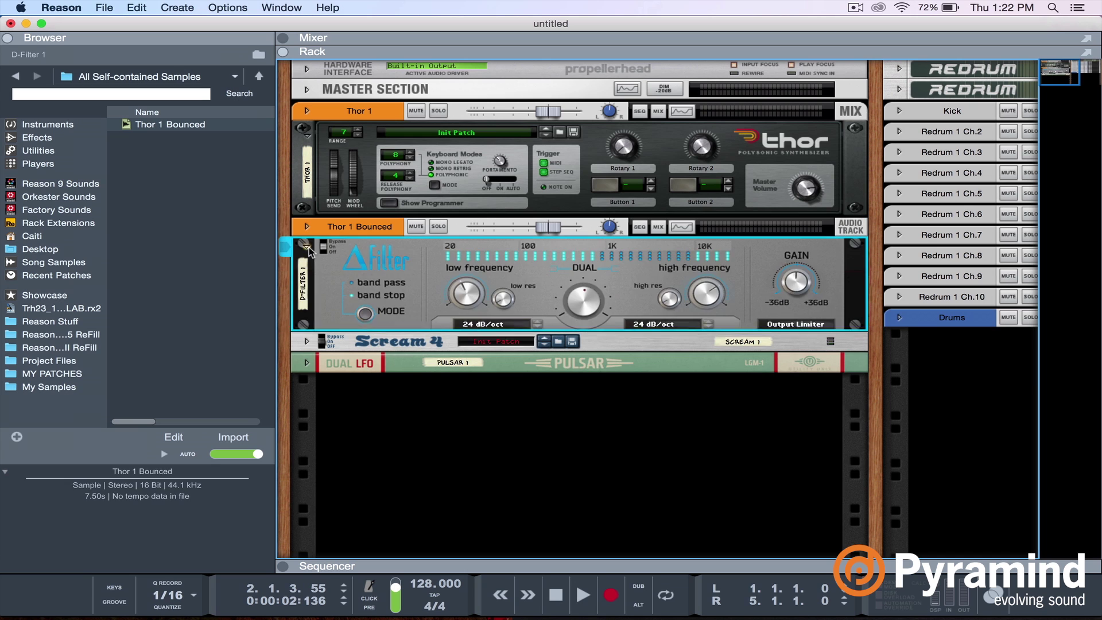
click(308, 250)
Step: Add an NN-XT Advanced Sampler beneath the Pulsar, and an NN-19 Digital Sampler in the drum column
right_click(380, 331)
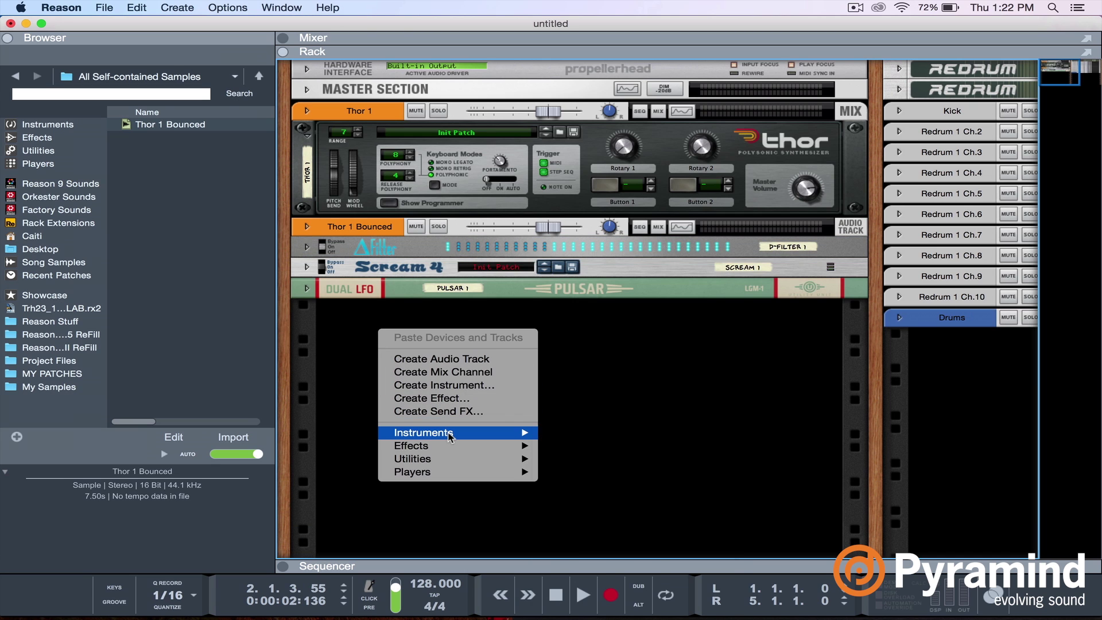
mouse_move(451, 437)
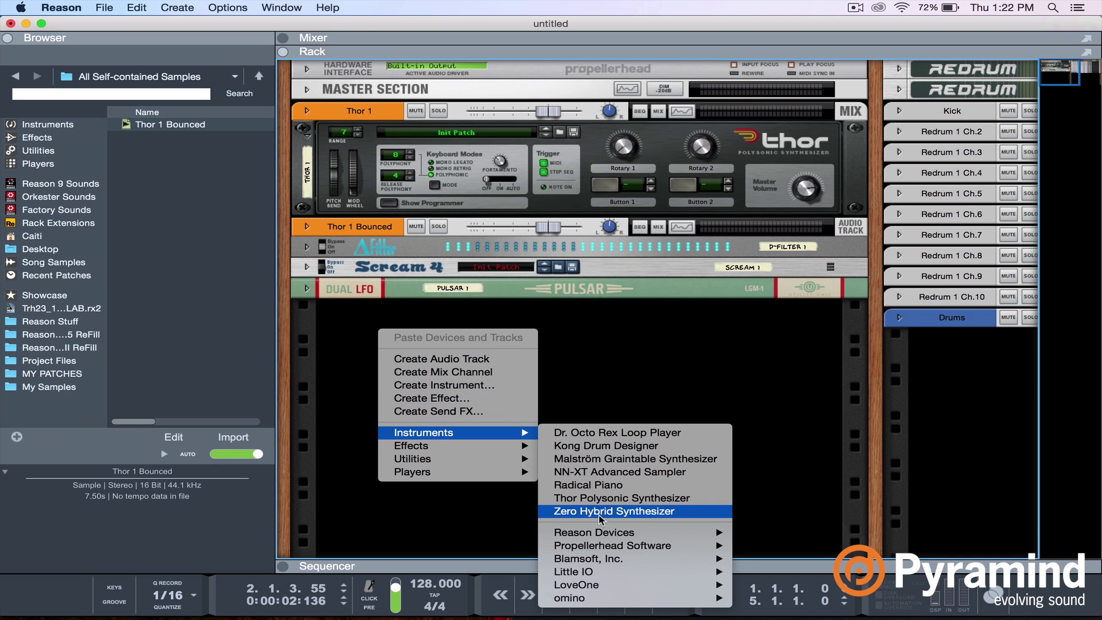
mouse_move(601, 533)
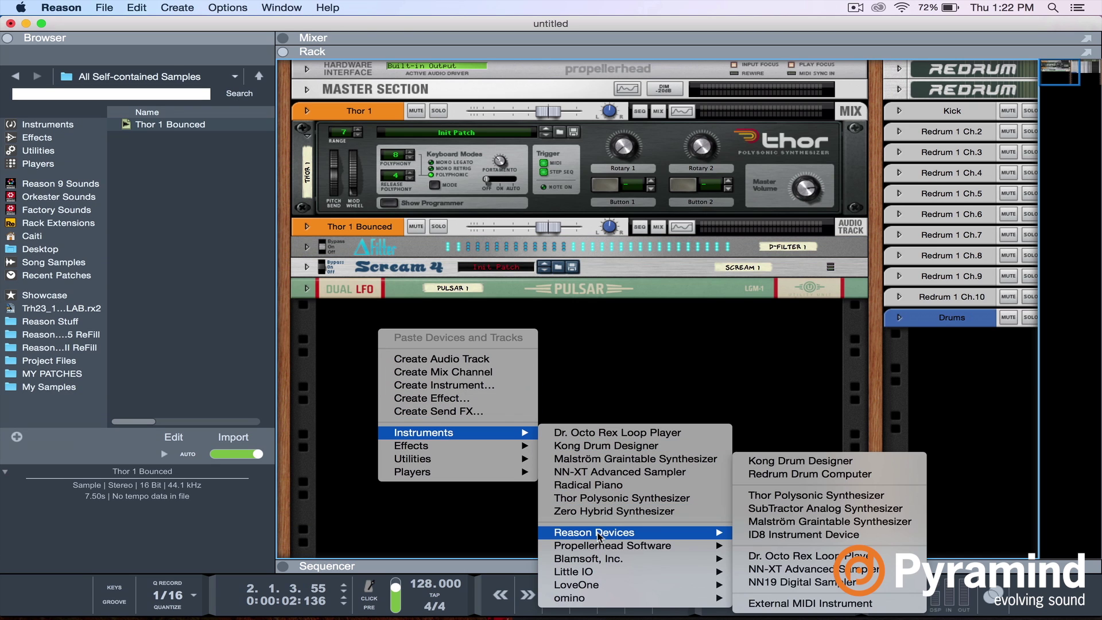
click(791, 568)
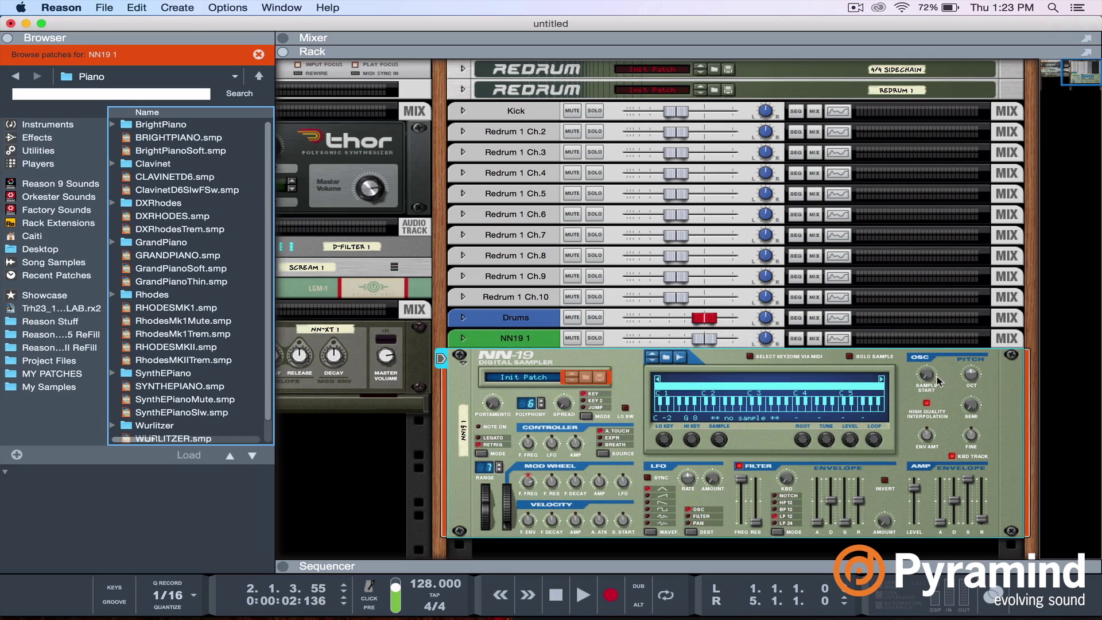
Step: Remove the NN-19 sampler and unfold the NN-XT's Remote Editor
click(929, 381)
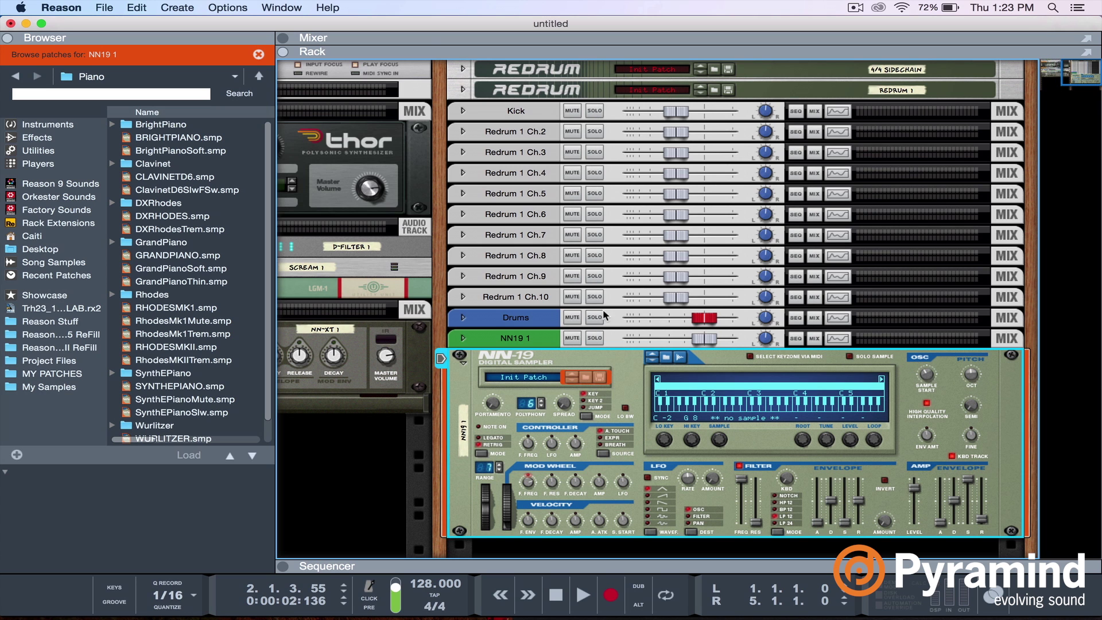
click(1057, 55)
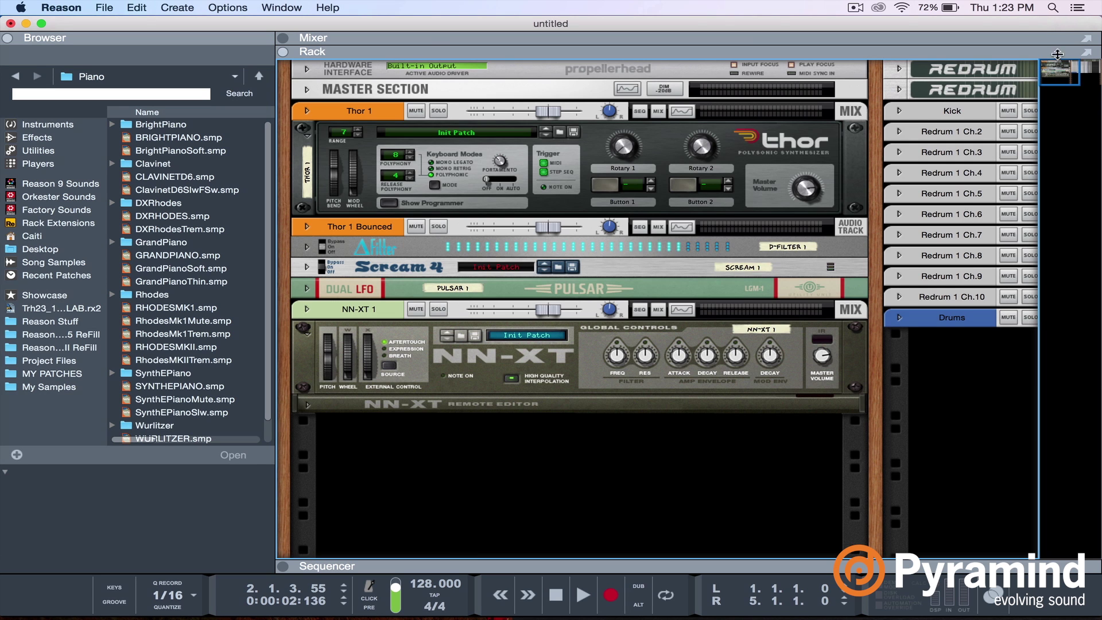
click(308, 405)
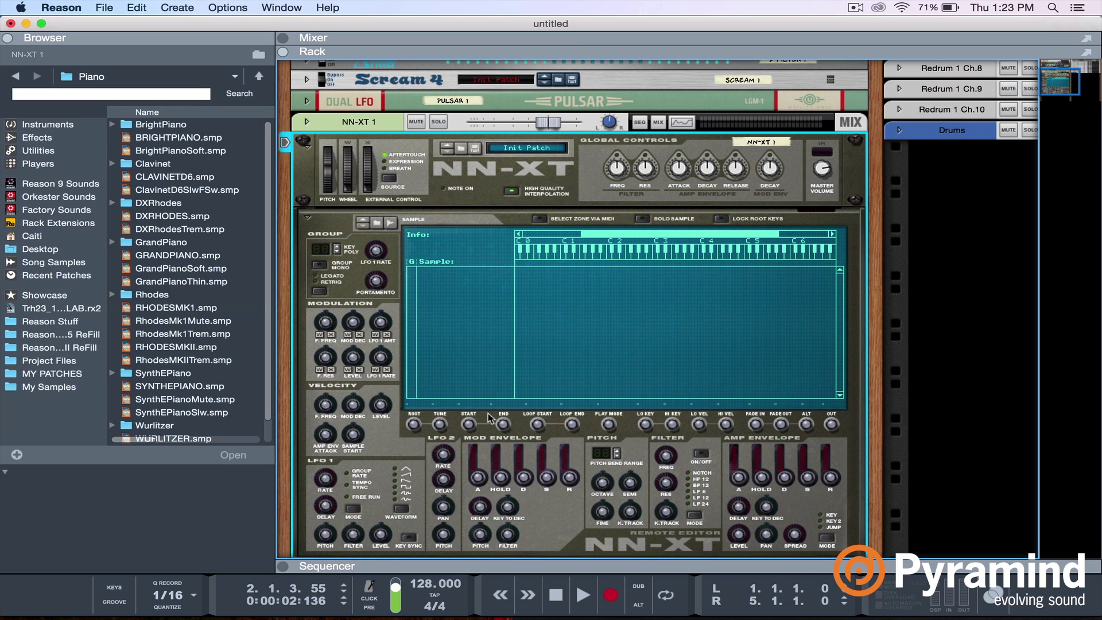
Step: Load the Thor 1 Bounced sample from the song's unassigned samples into the NN-XT
right_click(506, 417)
scroll(507, 424, down, 5)
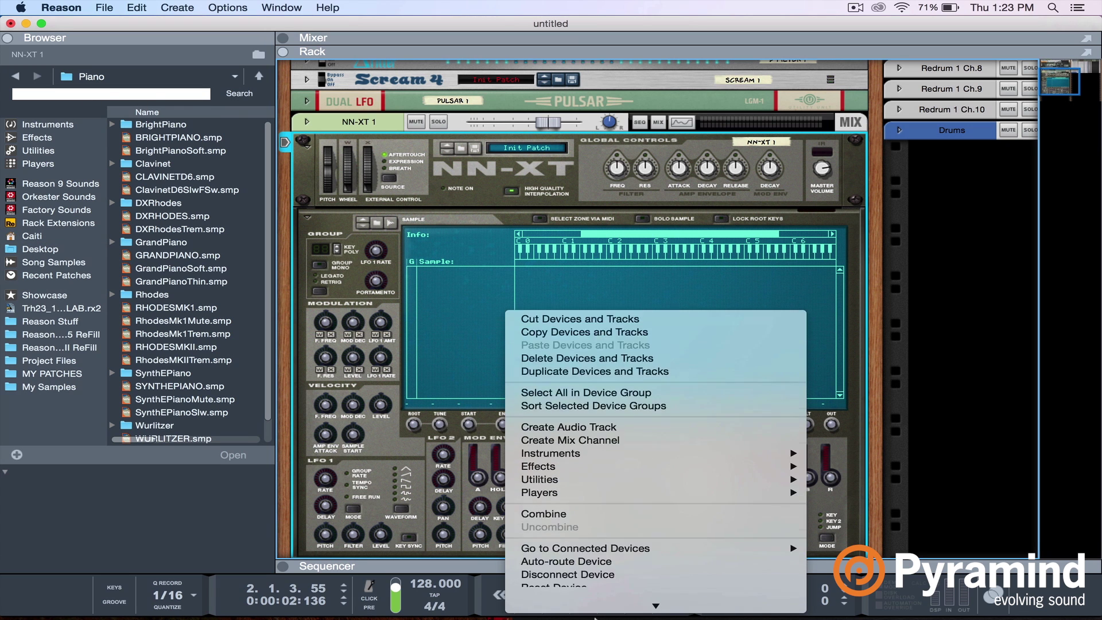
key(Return)
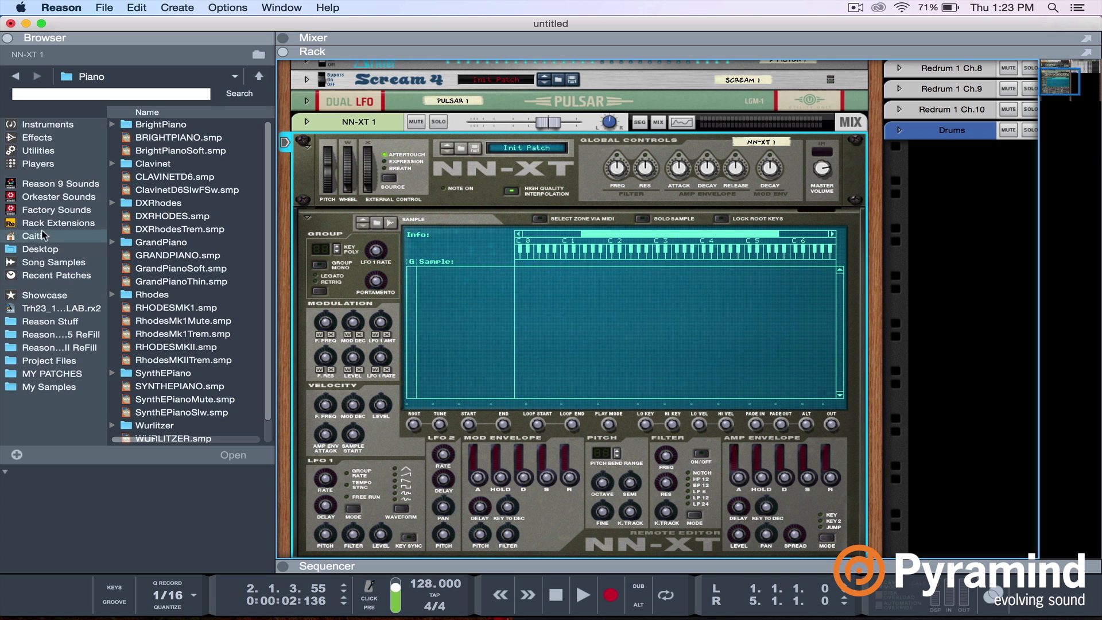
click(51, 265)
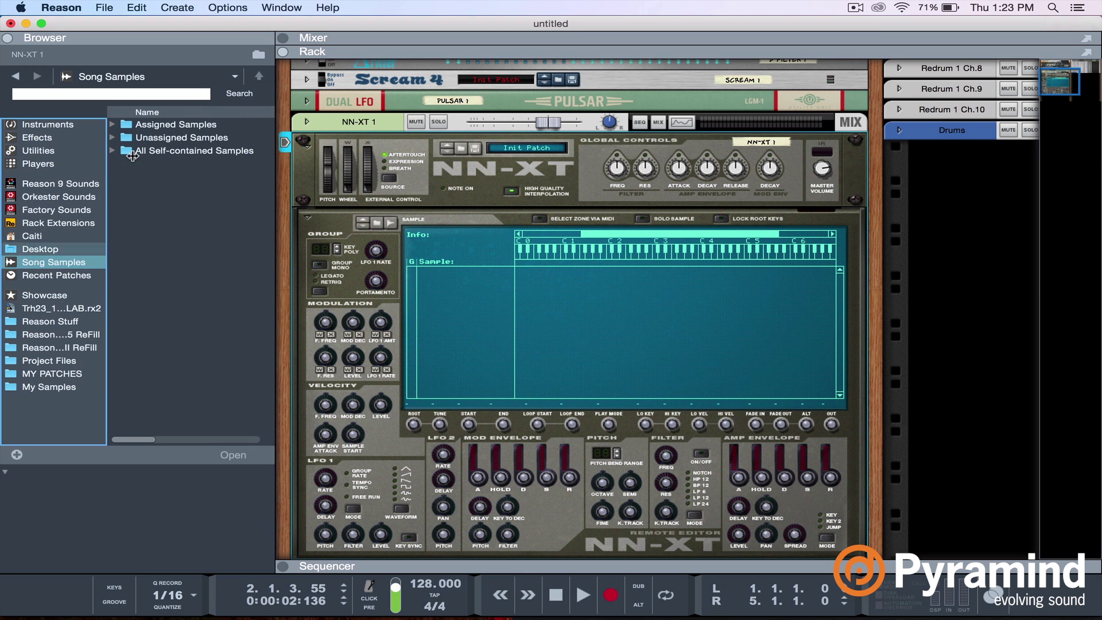
double_click(158, 136)
double_click(156, 127)
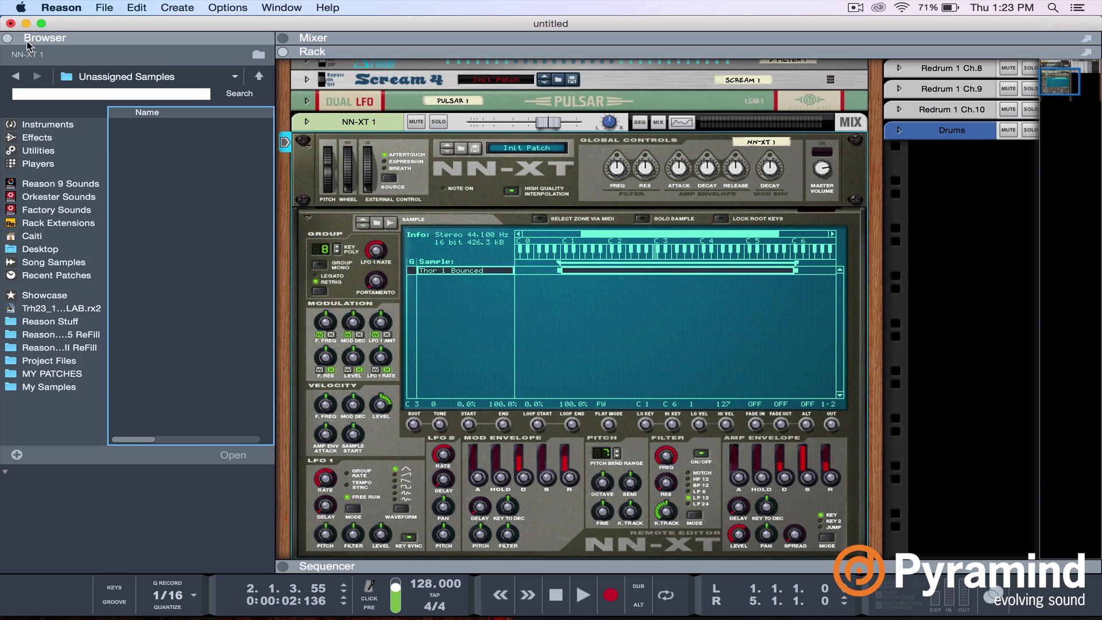
Step: Hide the browser and set the loaded sample's root note from pitch detection
click(7, 39)
right_click(314, 268)
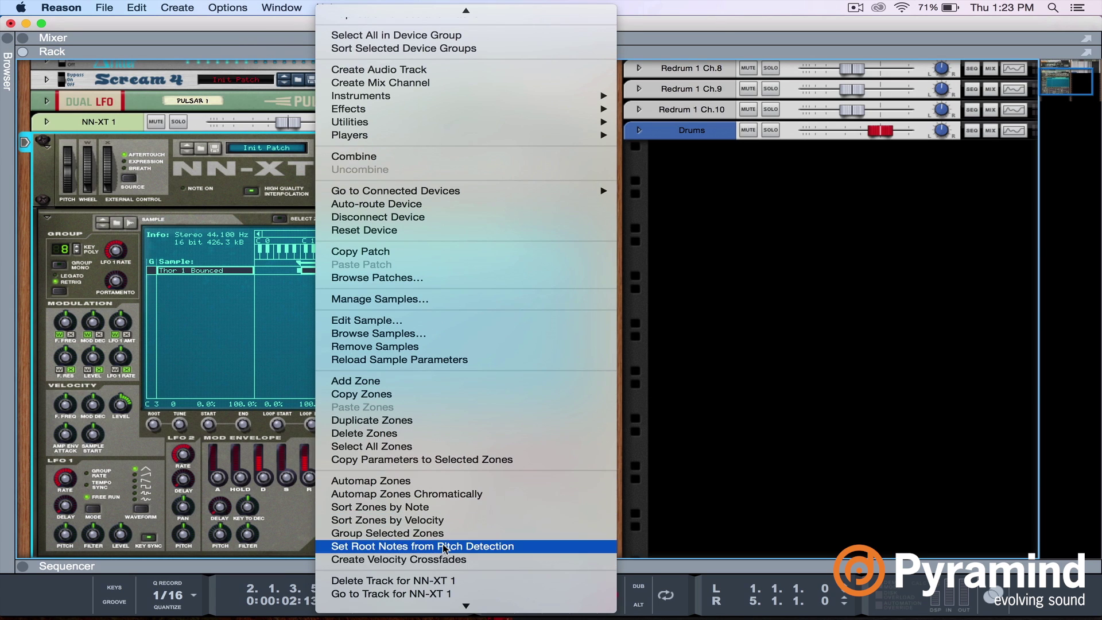
click(442, 544)
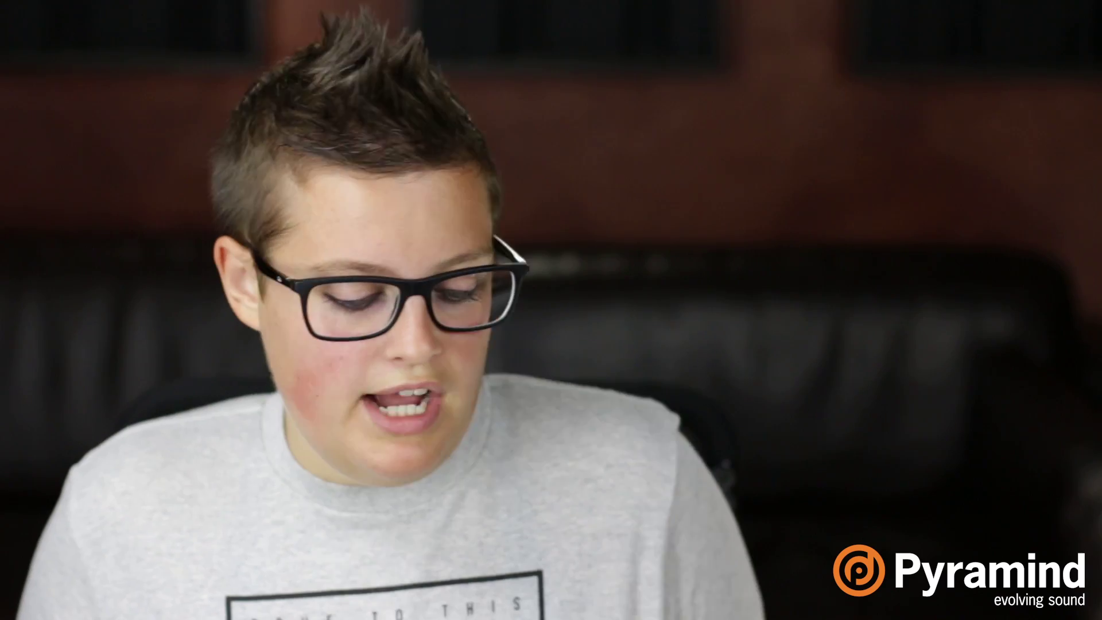
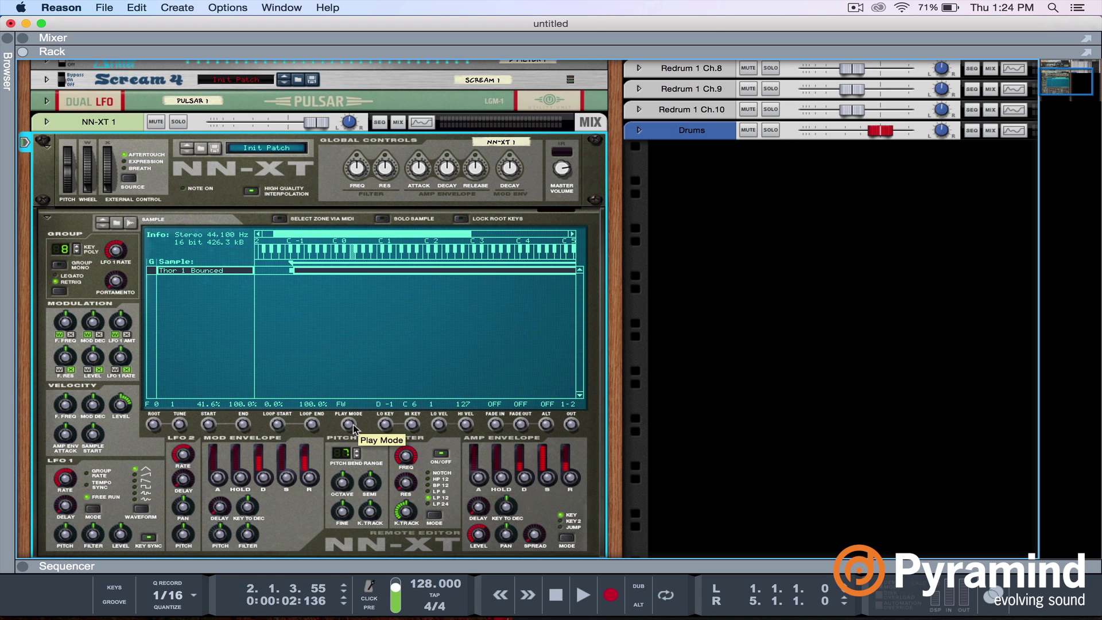
Step: Set the NN-XT zone's play mode to FW-LOOP, with loop start at 42.8% and loop end at 44.8%
drag(353, 425, 356, 421)
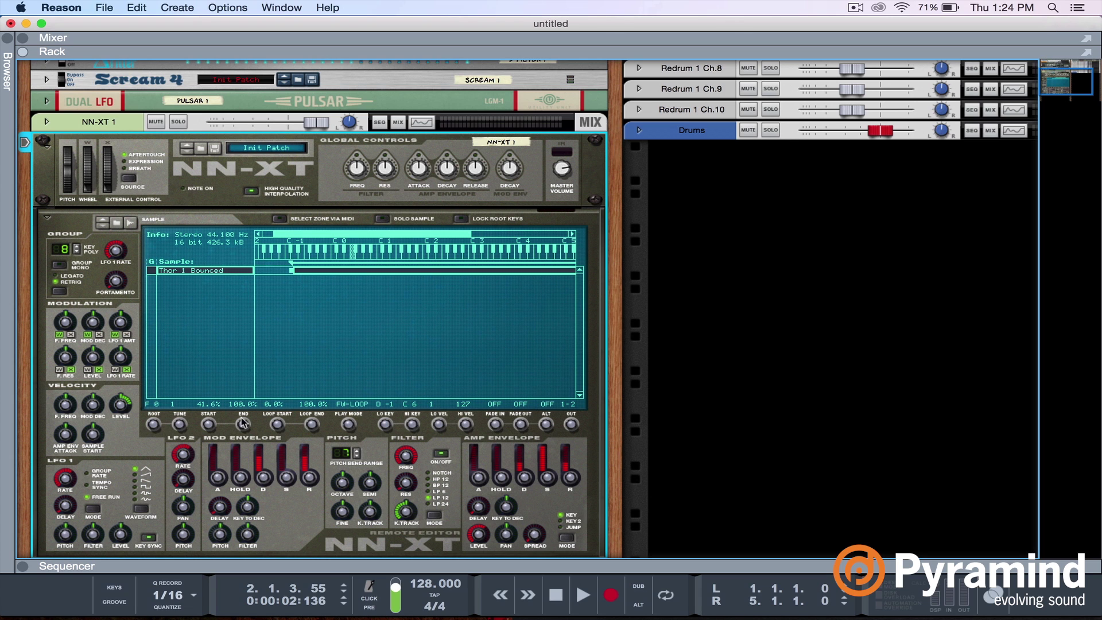
mouse_move(281, 426)
mouse_down()
mouse_move(285, 401)
mouse_move(277, 425)
mouse_up()
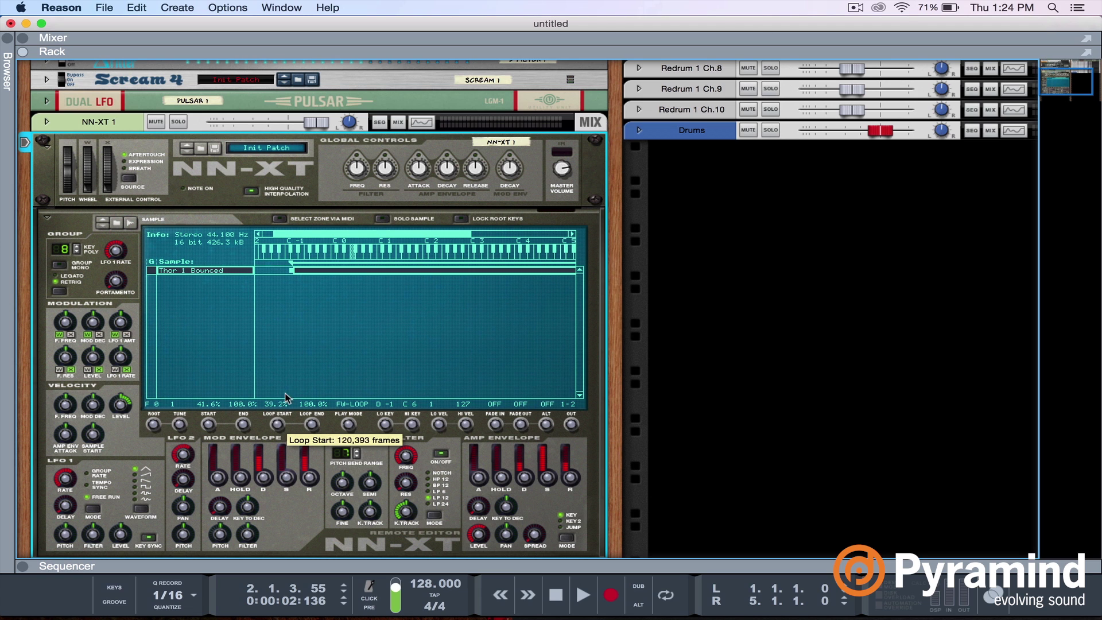
drag(286, 381, 288, 386)
drag(311, 428, 290, 518)
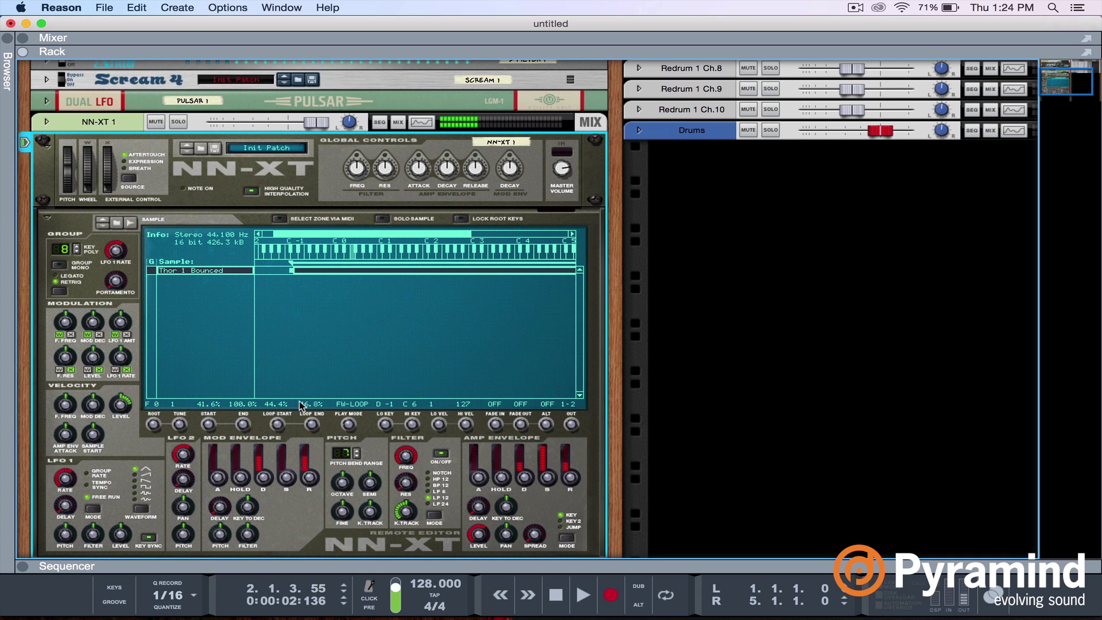
mouse_move(277, 431)
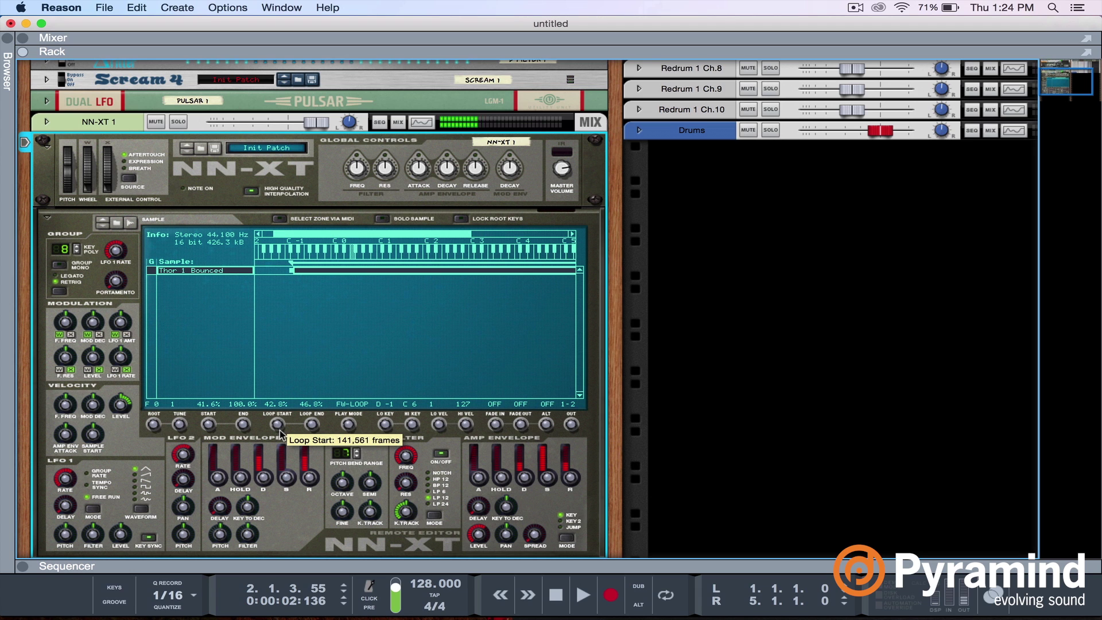
mouse_move(317, 431)
drag(314, 435, 297, 432)
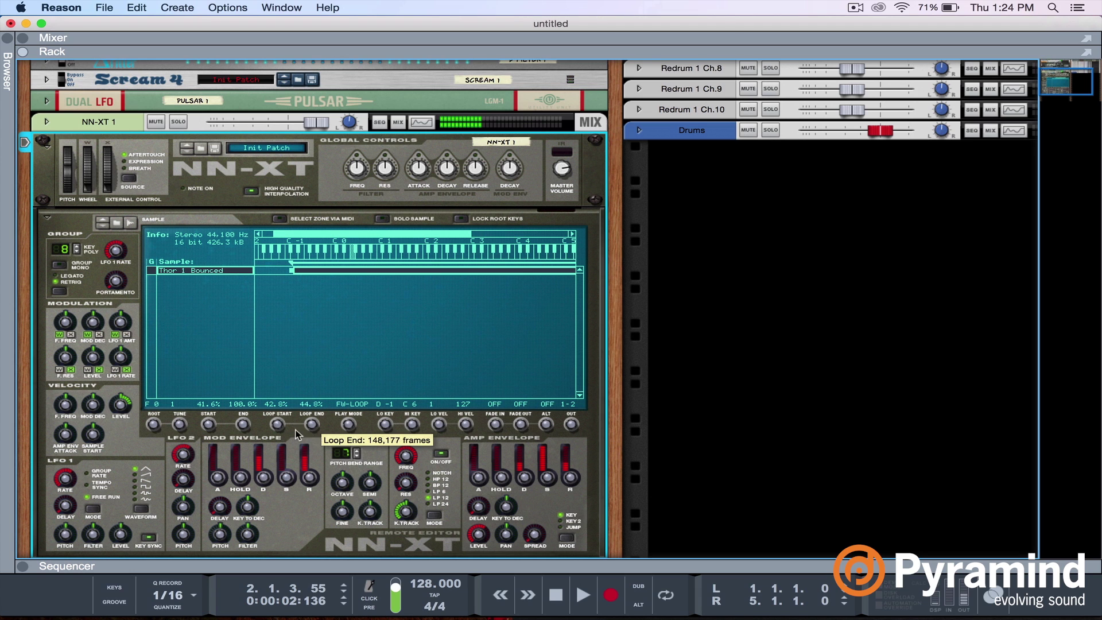
Step: Edit the Thor 1 Bounced sample to enable Crossfade loop, and save it
right_click(335, 274)
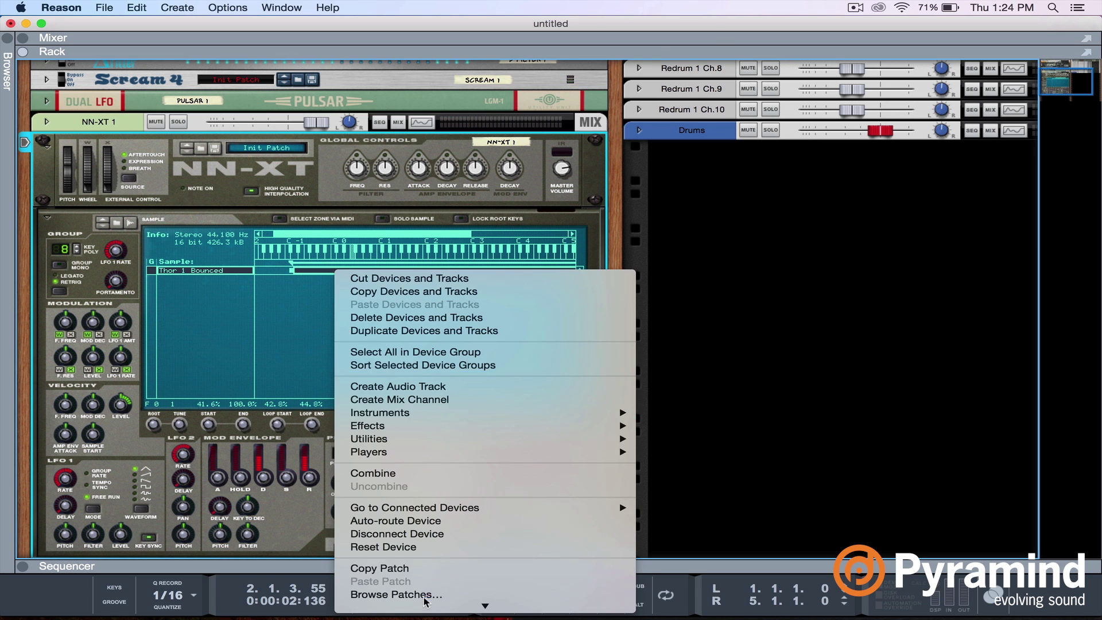
scroll(424, 597, down, 5)
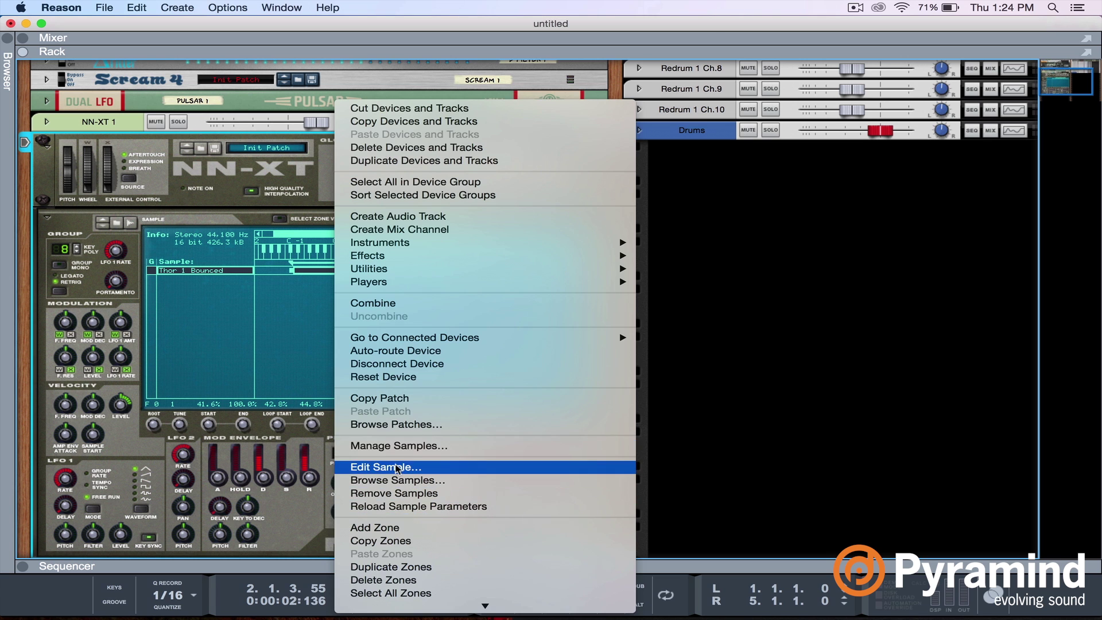
click(395, 468)
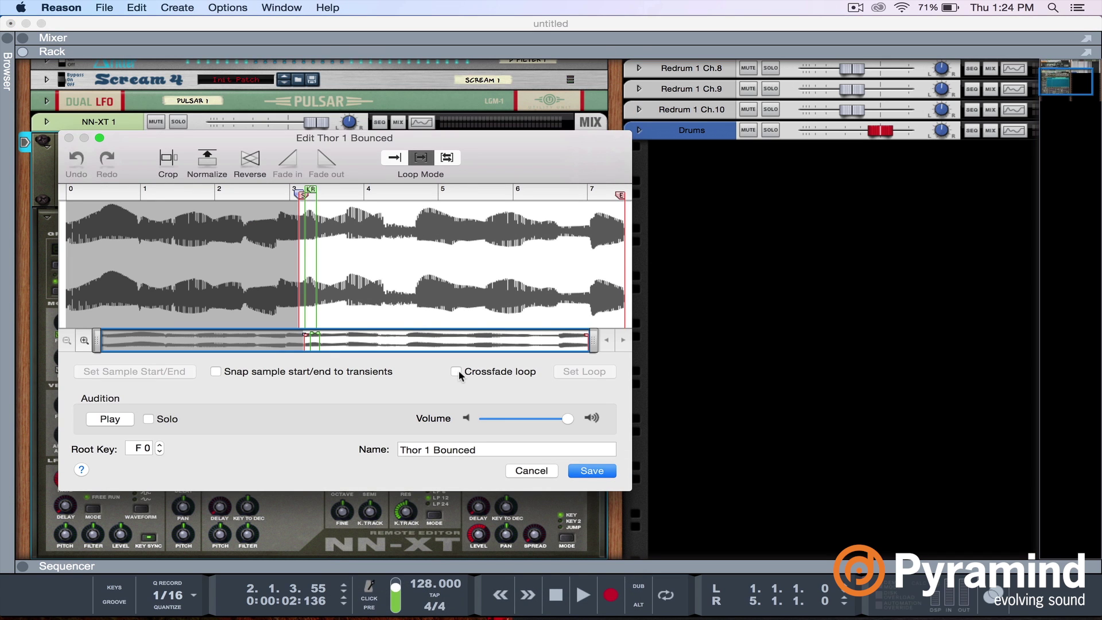
click(455, 372)
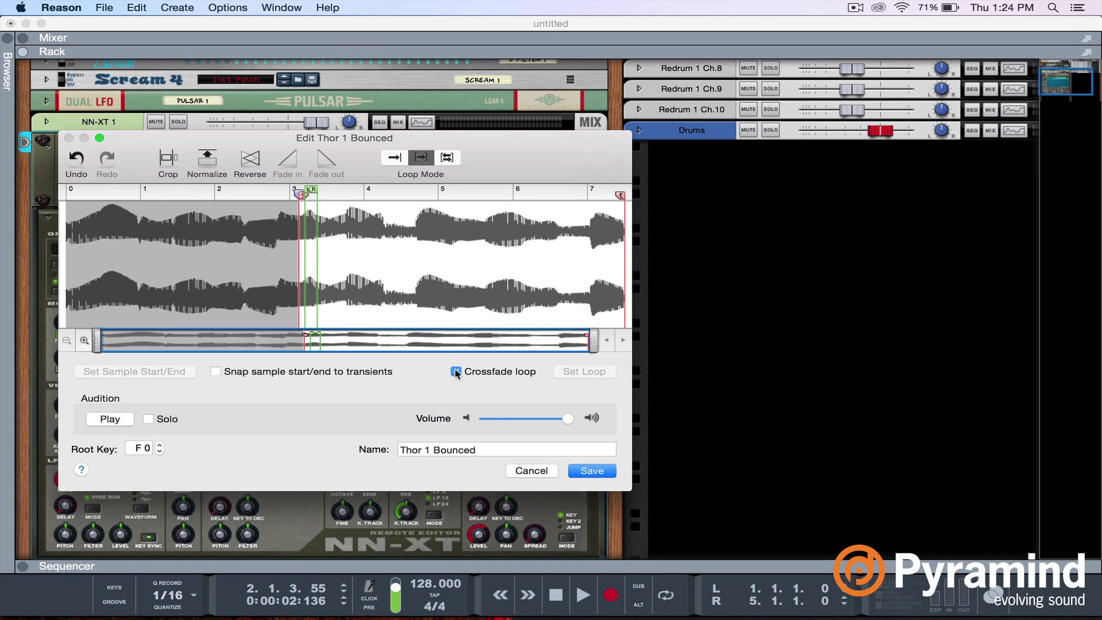
click(580, 470)
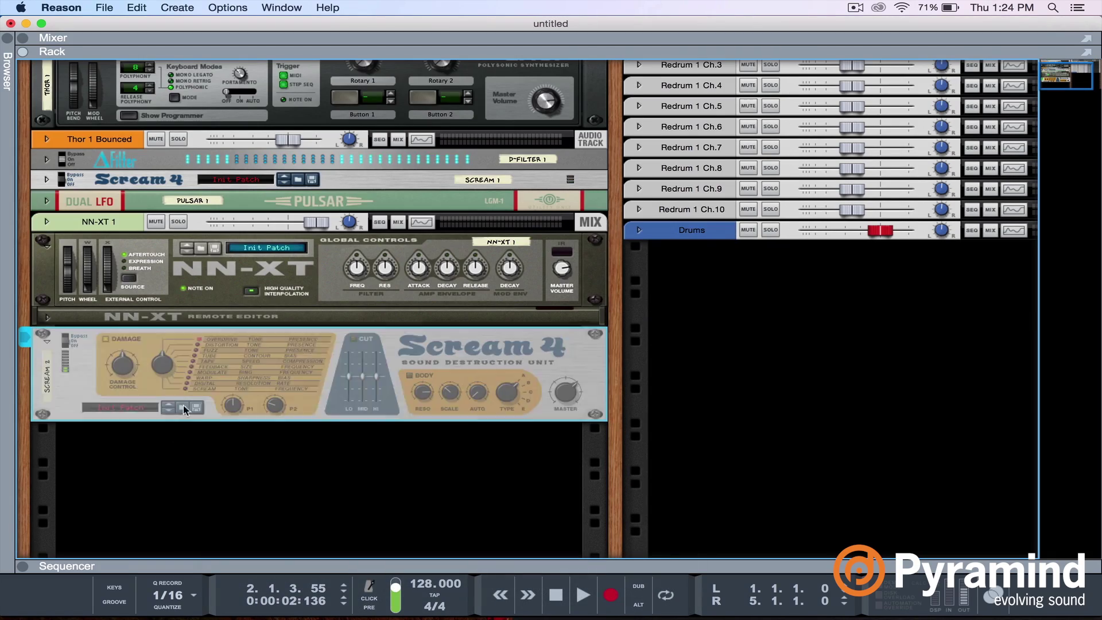
Step: Change the damage type of the Scream 4 below the NN-XT, and add a D-Filter beneath it with an adjusted high frequency
drag(162, 367, 162, 356)
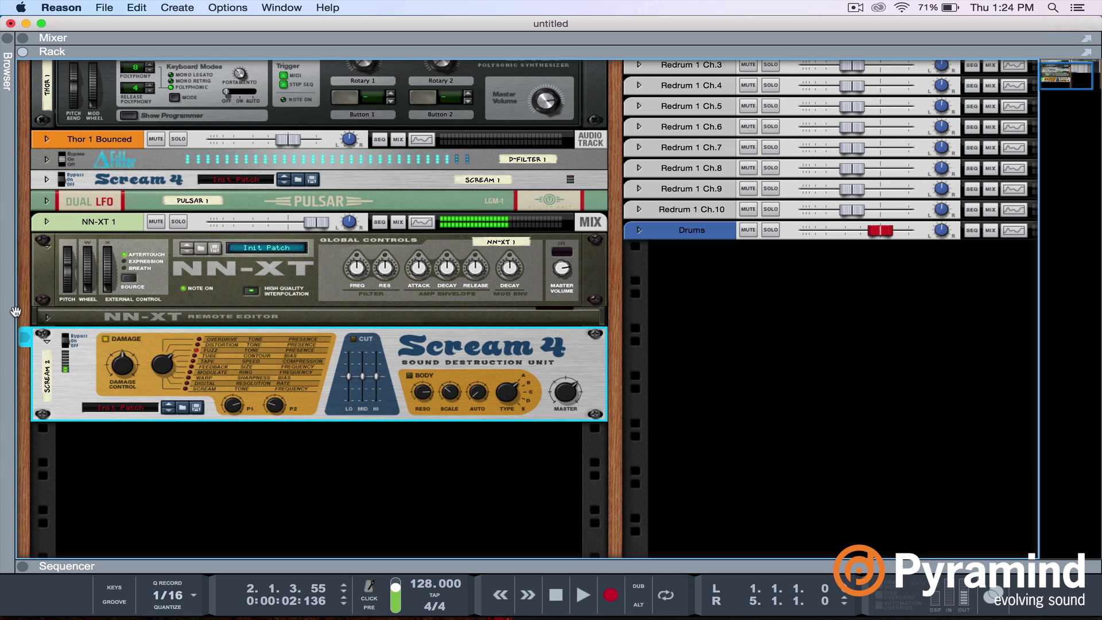
right_click(80, 370)
mouse_move(192, 362)
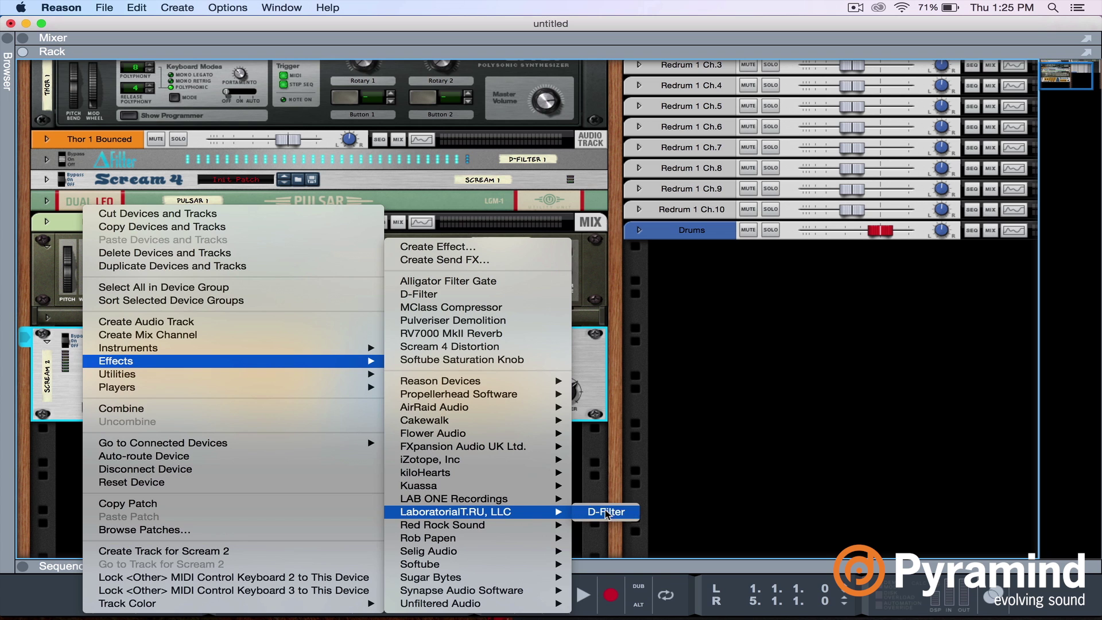
key(Escape)
mouse_move(460, 479)
mouse_down()
mouse_move(433, 501)
mouse_move(441, 475)
mouse_up()
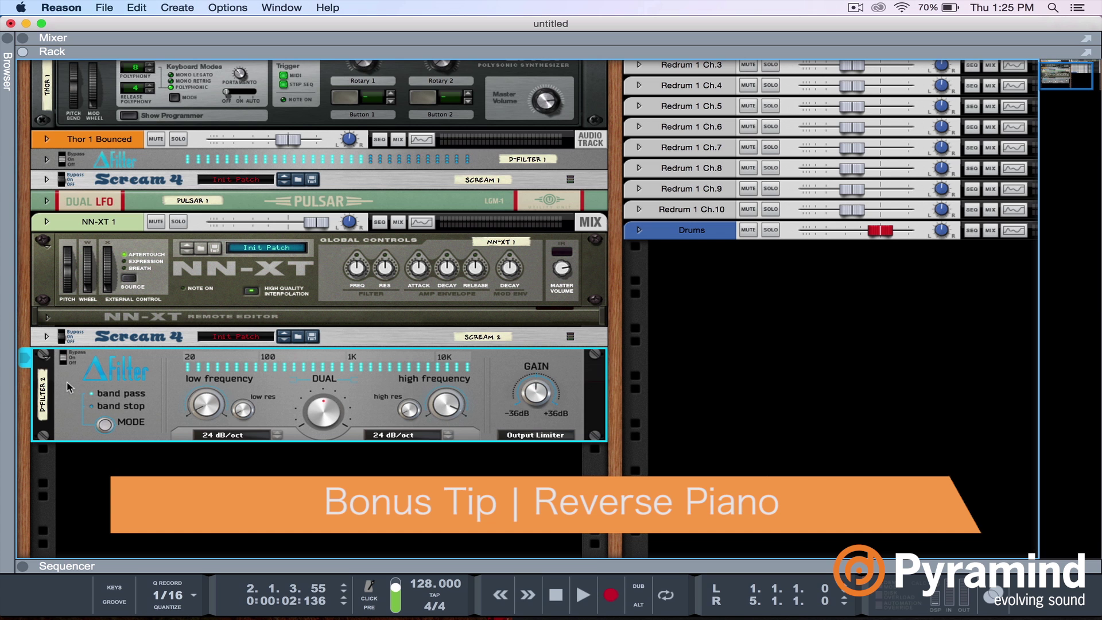
Step: Add a Radical Piano beneath the Drums channel and a Scales & Chords player on it
right_click(775, 346)
mouse_move(834, 452)
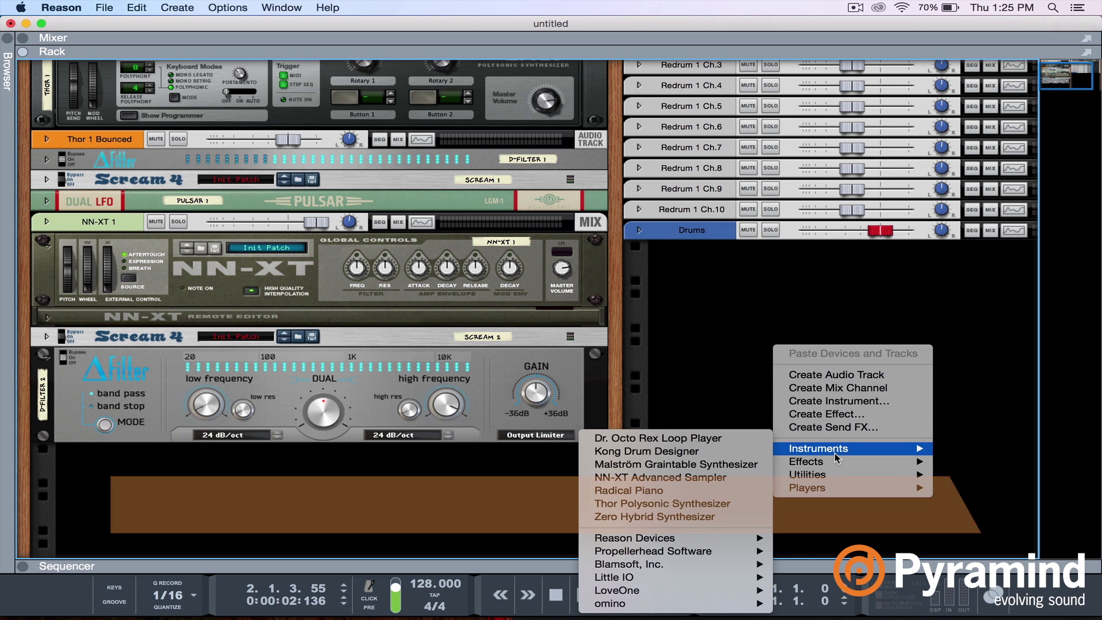
click(629, 490)
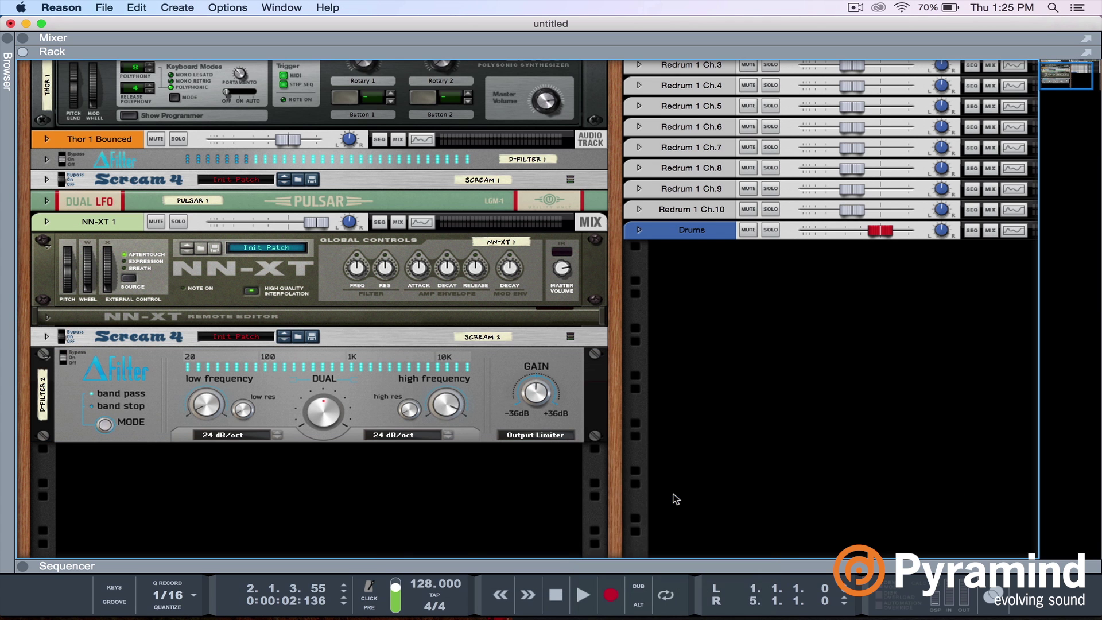
right_click(614, 344)
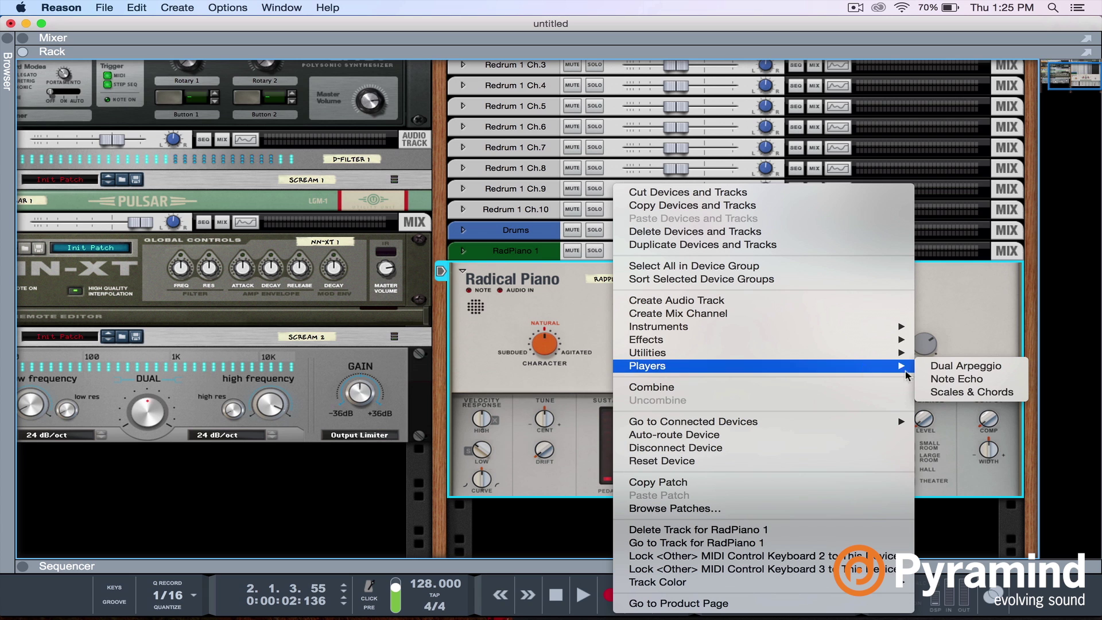
mouse_move(855, 365)
click(970, 390)
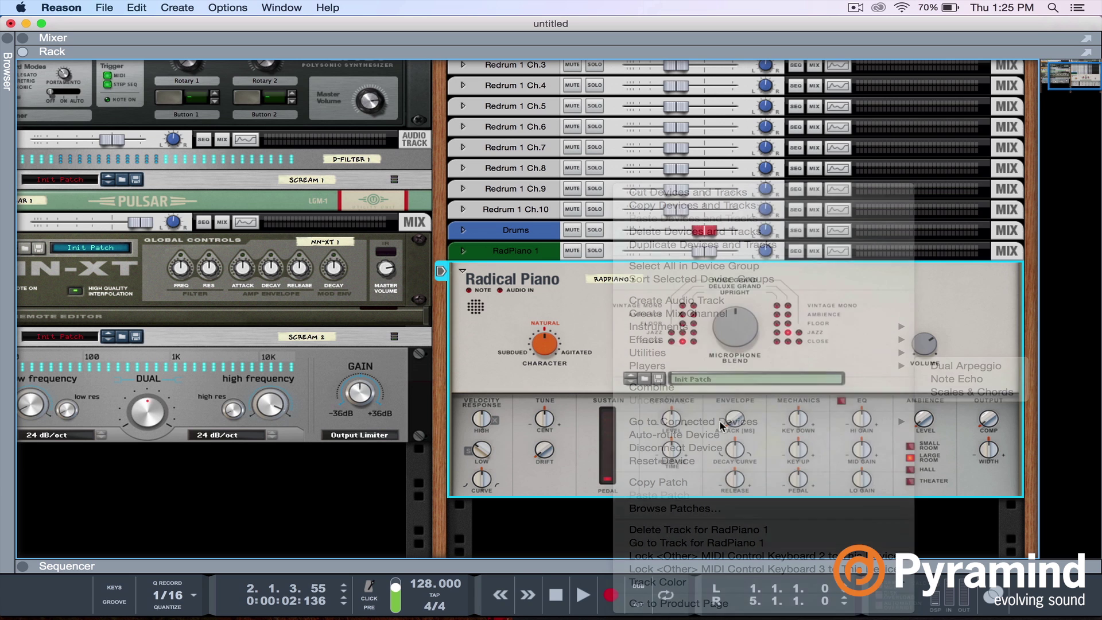
Step: Set the Scales & Chords player's scale to Dorian and its key to F
click(545, 349)
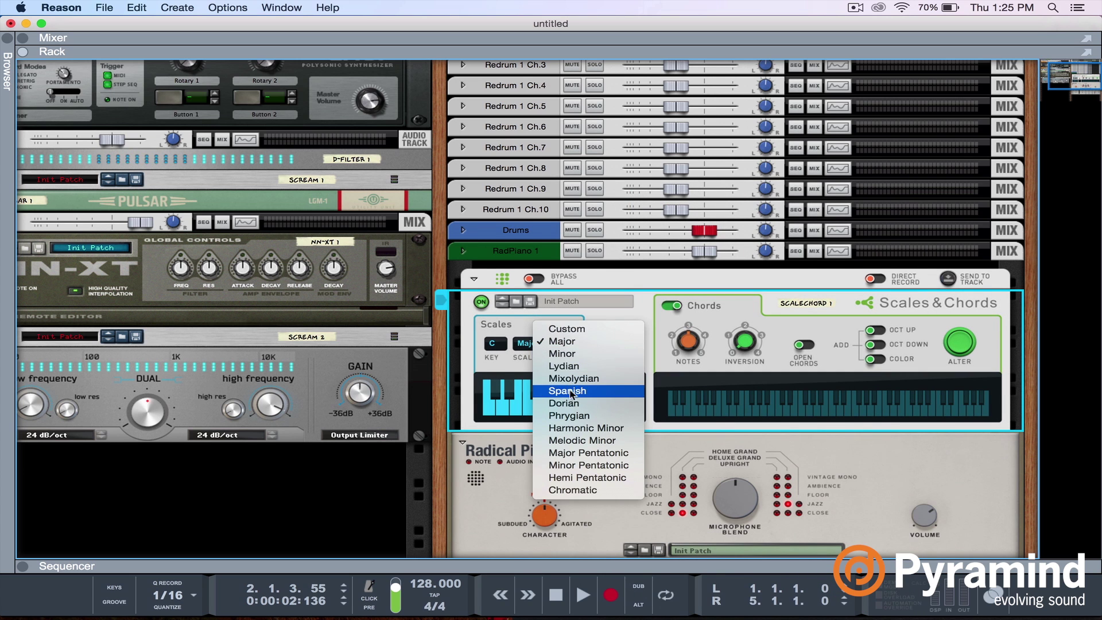
click(569, 405)
click(492, 344)
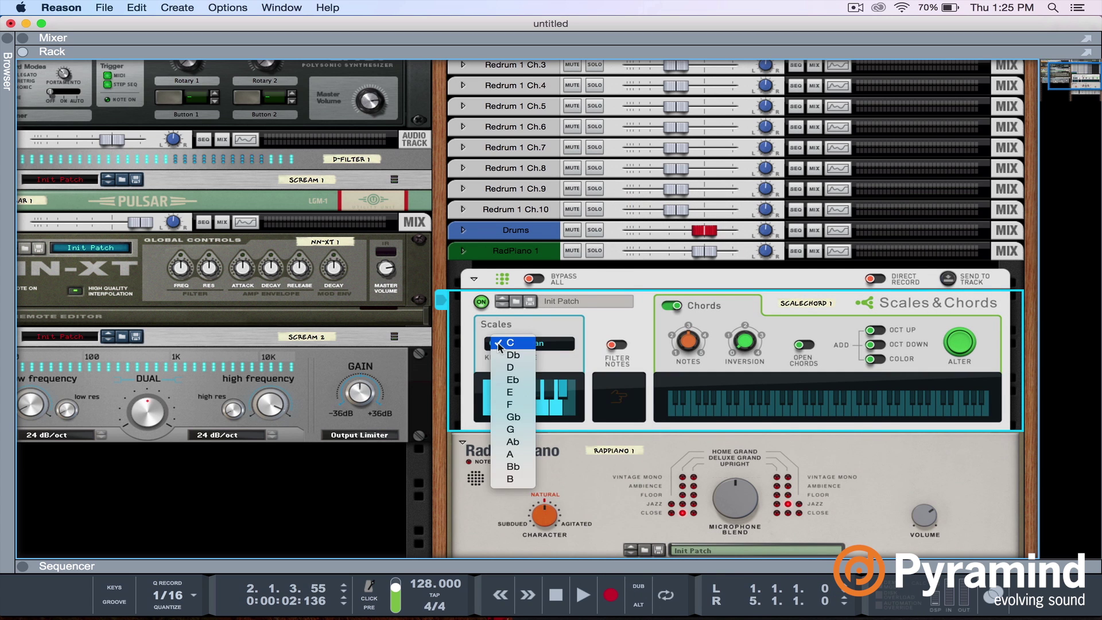
click(518, 404)
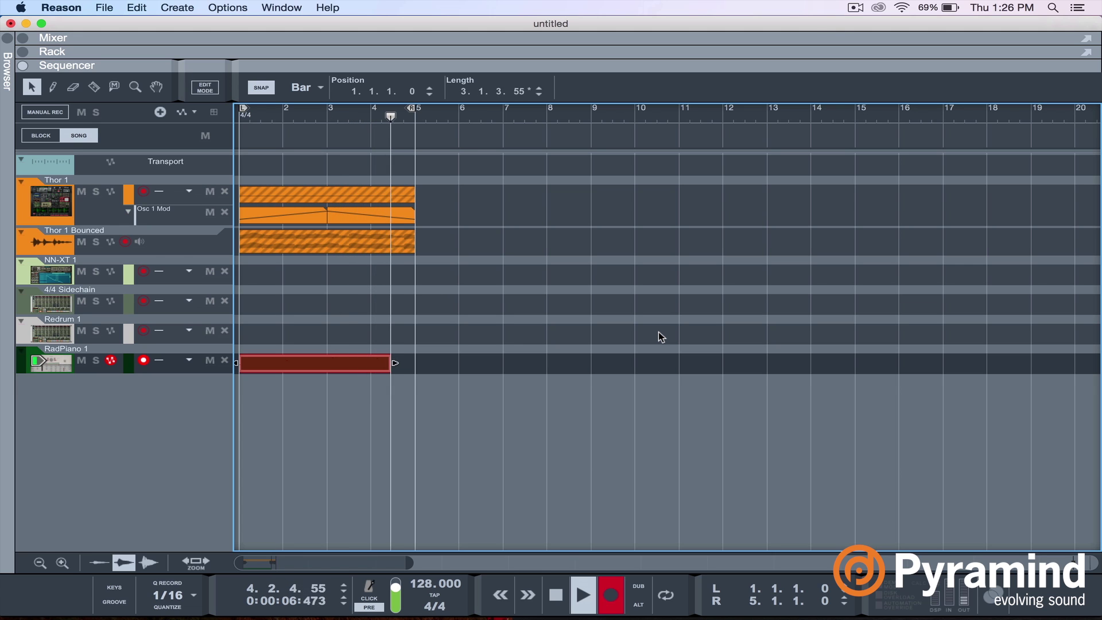
Step: Stop recording the RadPiano 1 clip and lengthen its notes to one full bar each
key(space)
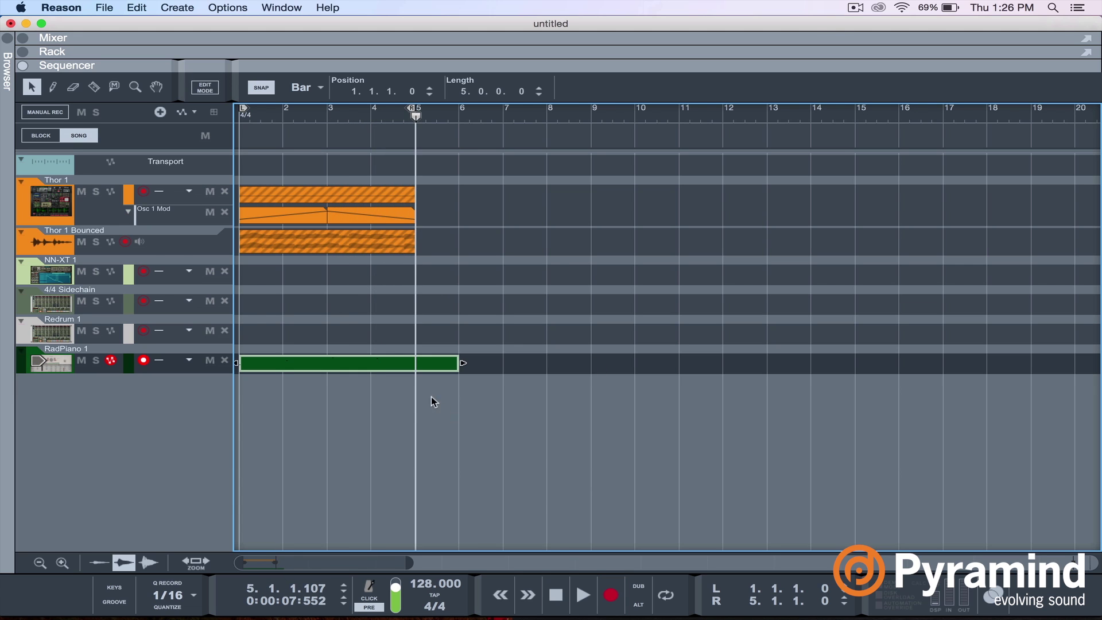
double_click(423, 362)
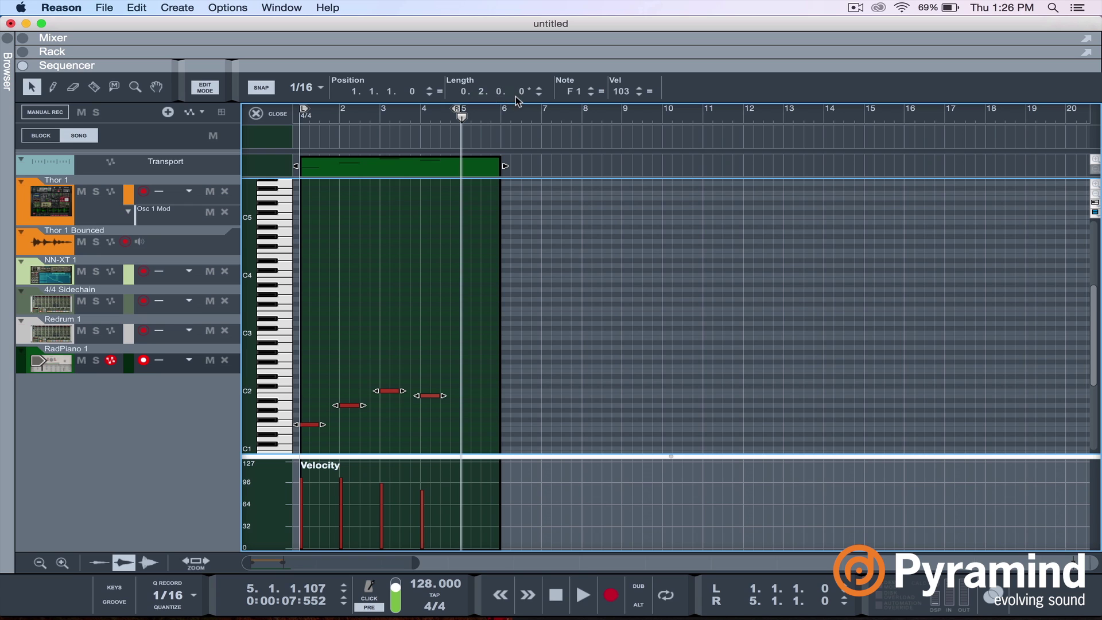
double_click(482, 91)
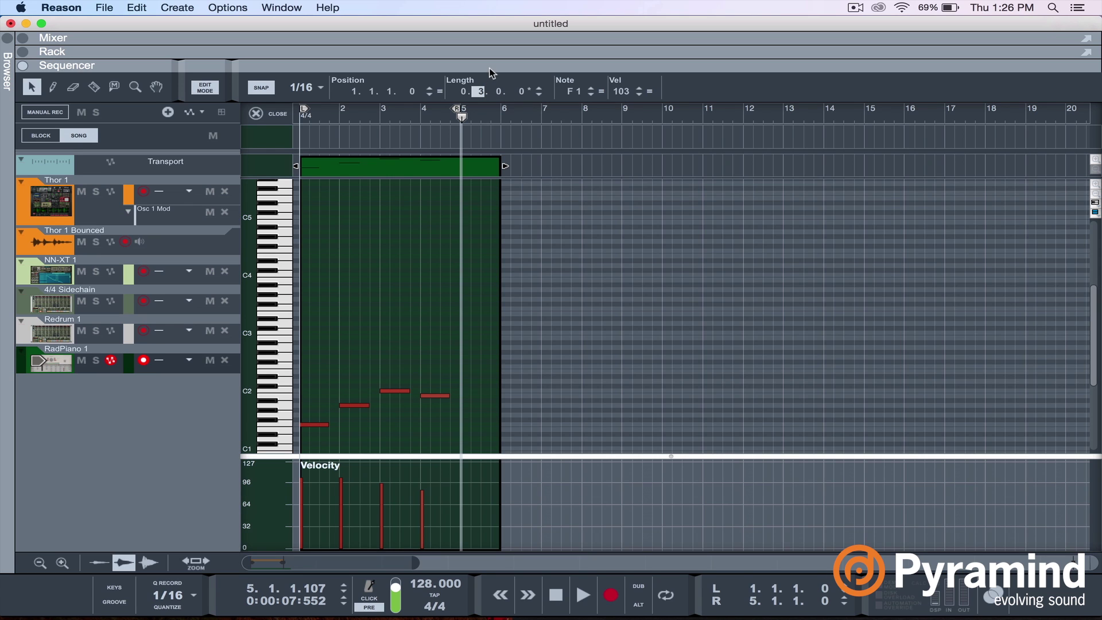
click(405, 313)
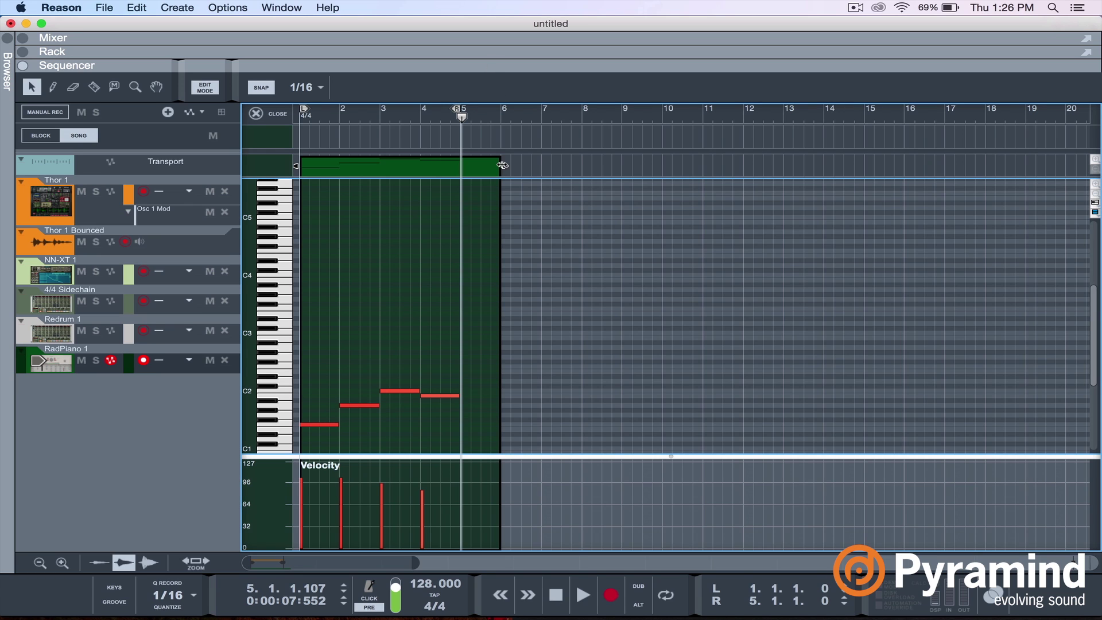
Step: Shorten the piano clip to end at bar 5 and leave the note editor
drag(502, 165, 461, 165)
click(256, 113)
click(479, 318)
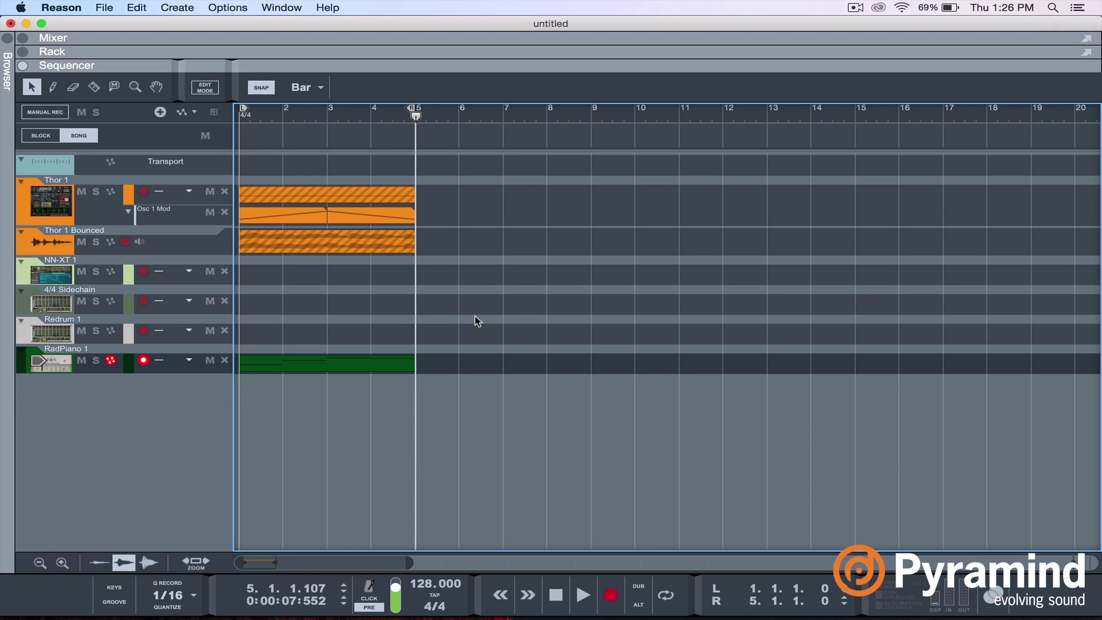